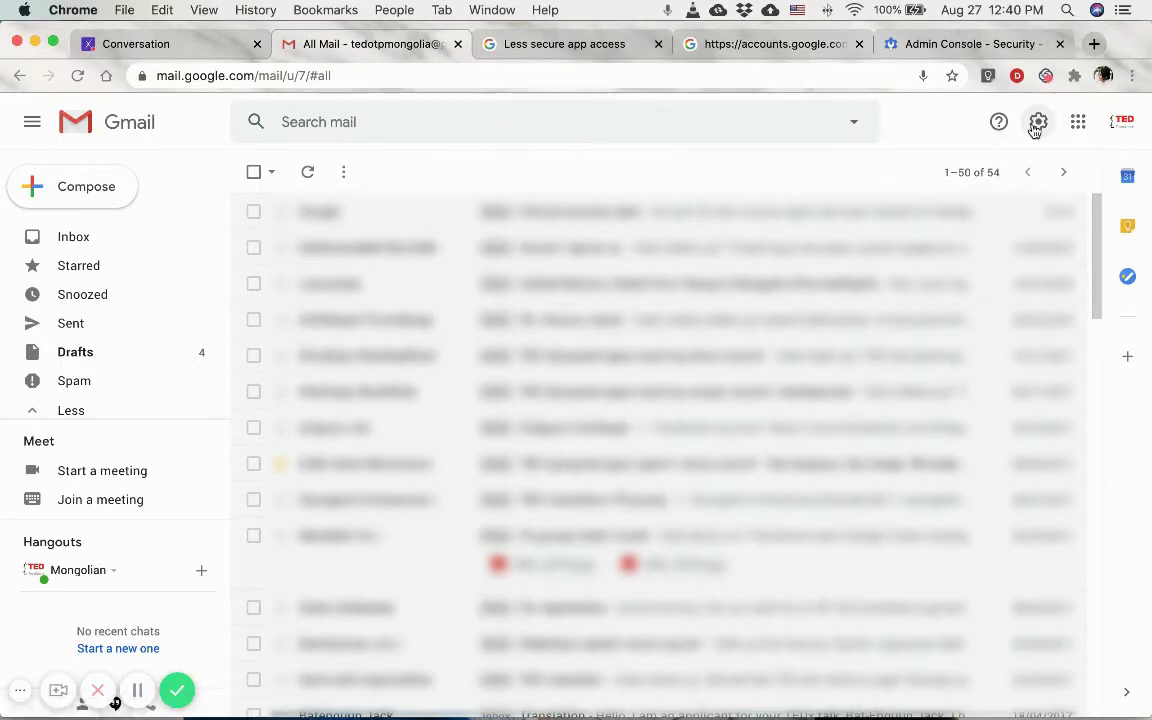
# Enable IMAP access in Gmail's Forwarding and POP/IMAP settings and save the change.
pyautogui.click(1037, 123)
pyautogui.click(866, 205)
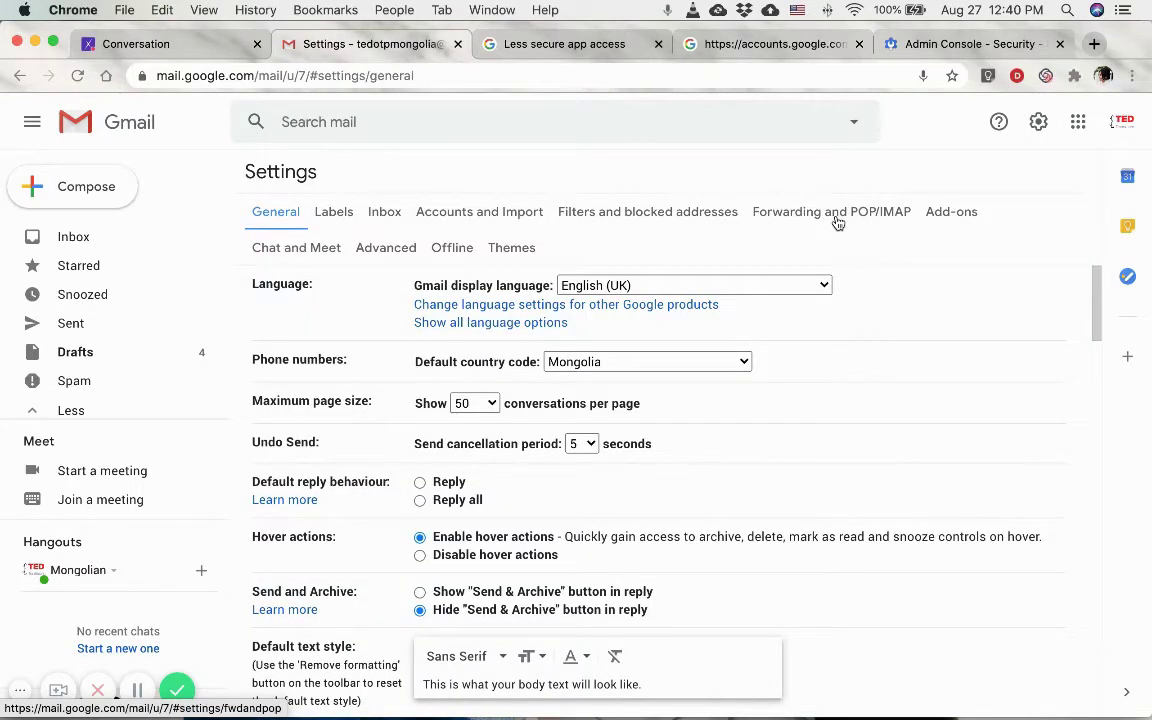
pyautogui.click(846, 222)
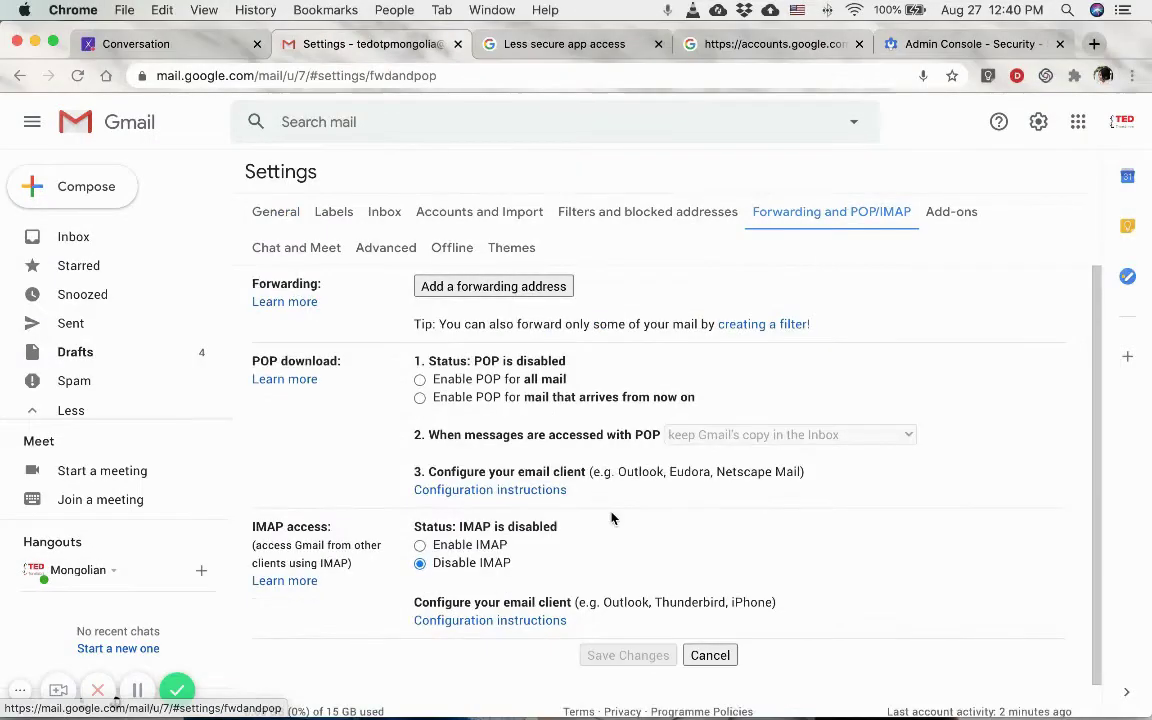
pyautogui.click(419, 545)
pyautogui.scroll(-3, 380, 615)
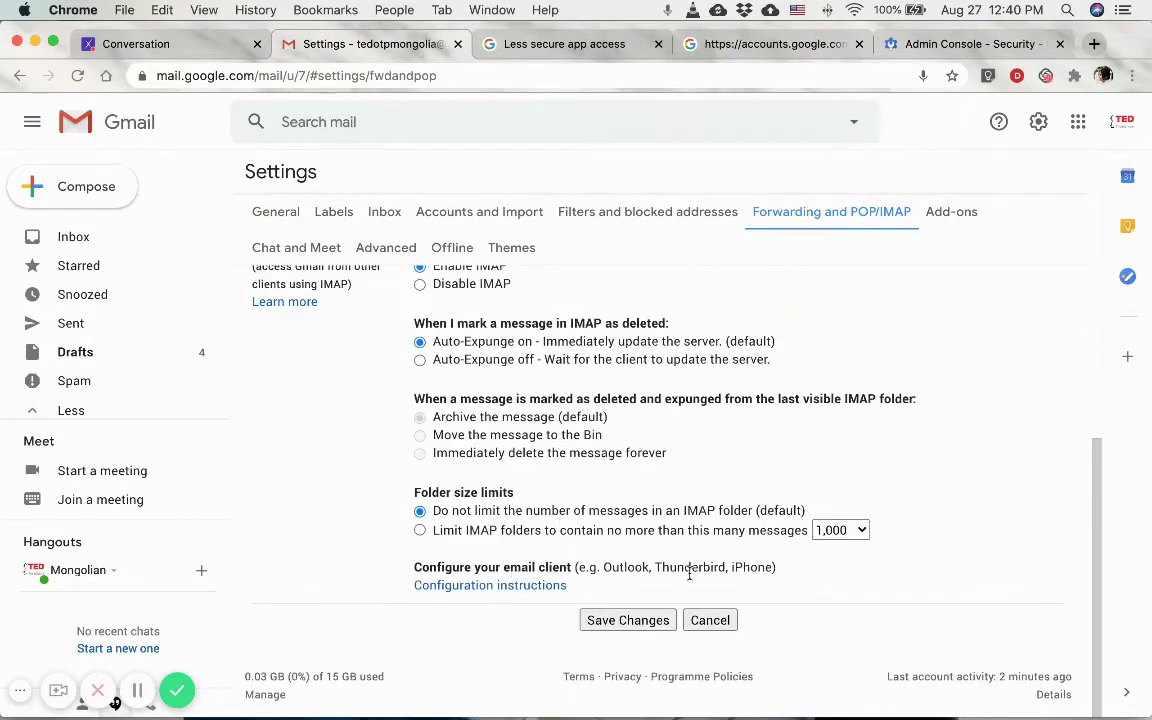
pyautogui.click(596, 620)
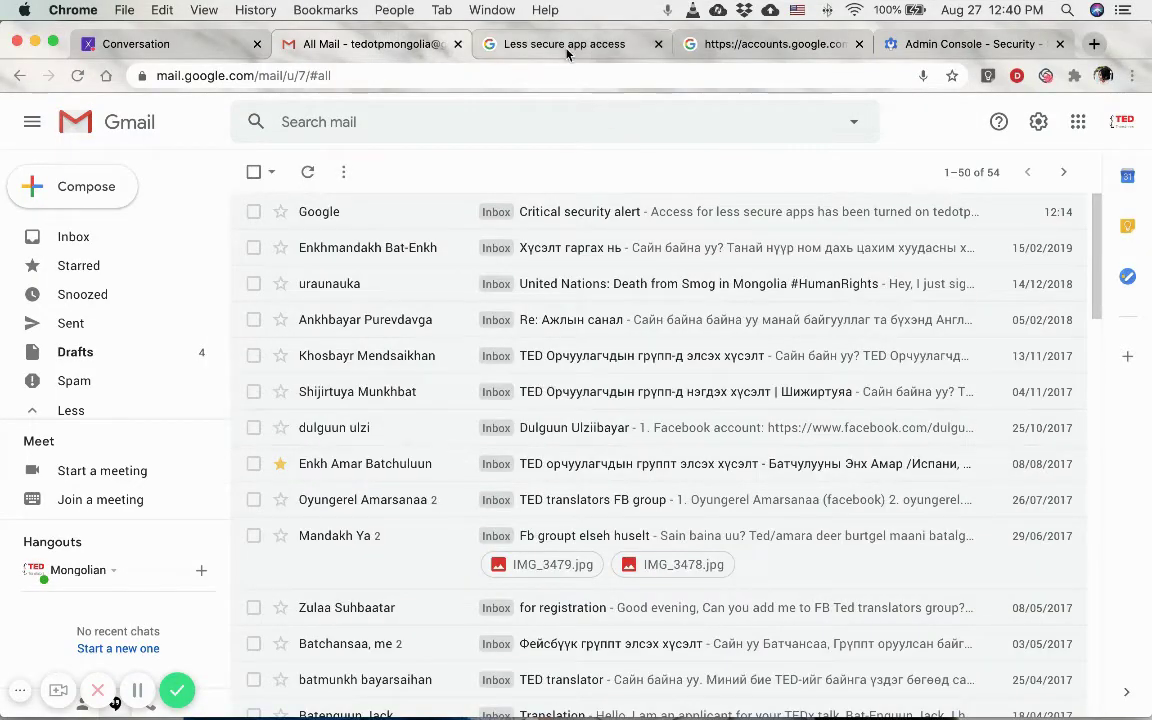
# Check the /u/7/ account number in the Gmail address, then return to the Less secure app access page.
pyautogui.click(567, 48)
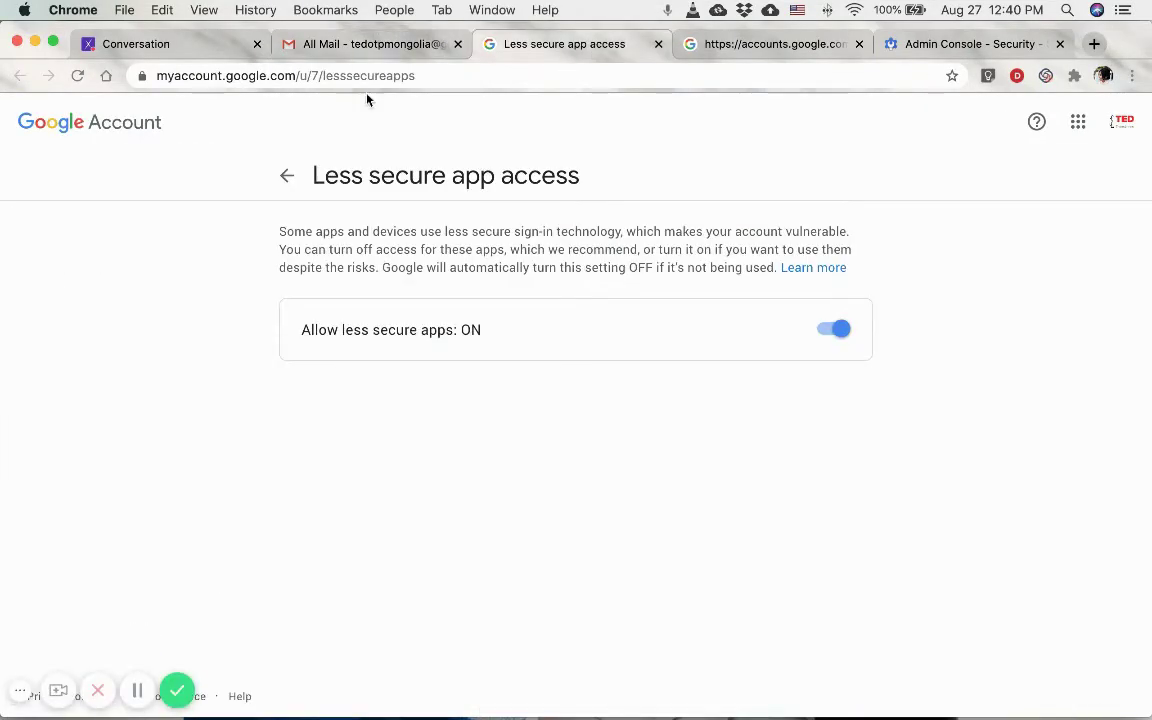
pyautogui.click(391, 46)
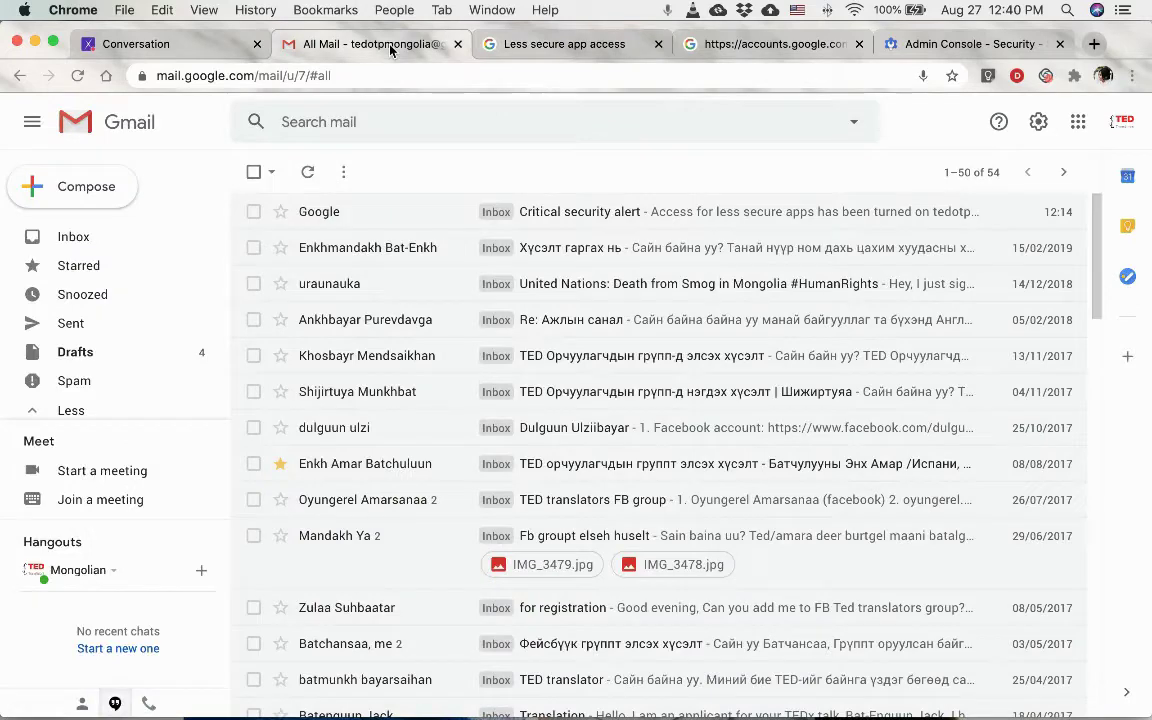
pyautogui.click(308, 76)
pyautogui.click(345, 76)
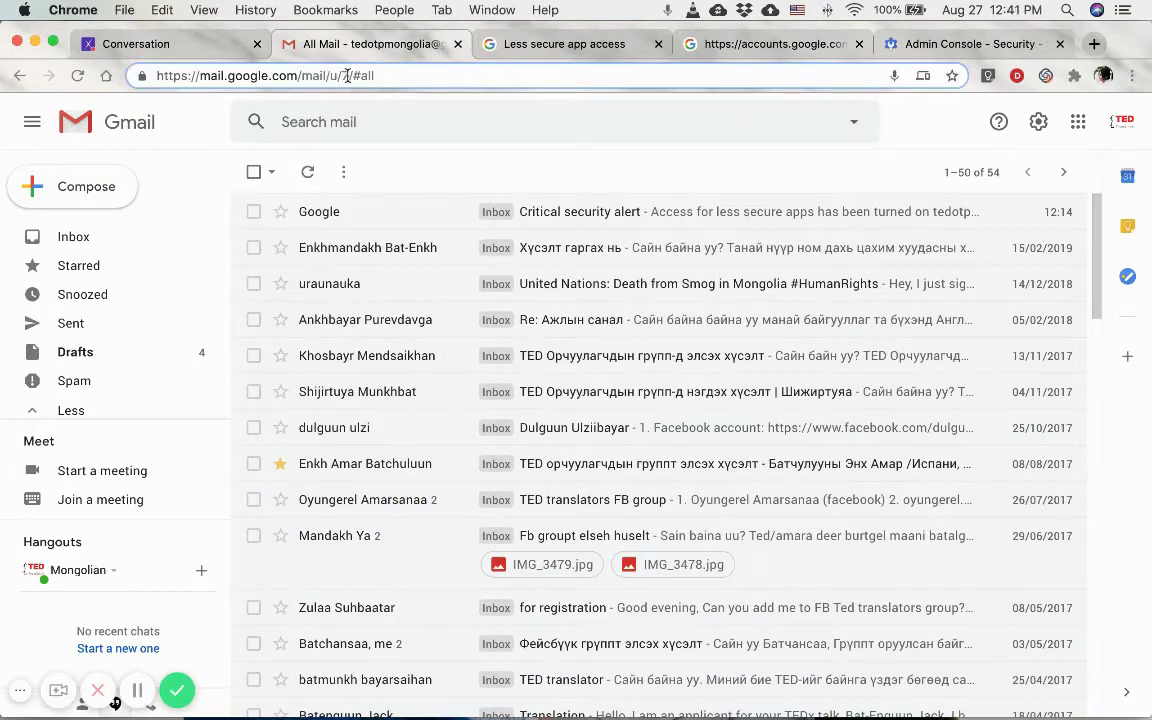
pyautogui.doubleClick(344, 76)
pyautogui.press('End')
pyautogui.doubleClick(345, 75)
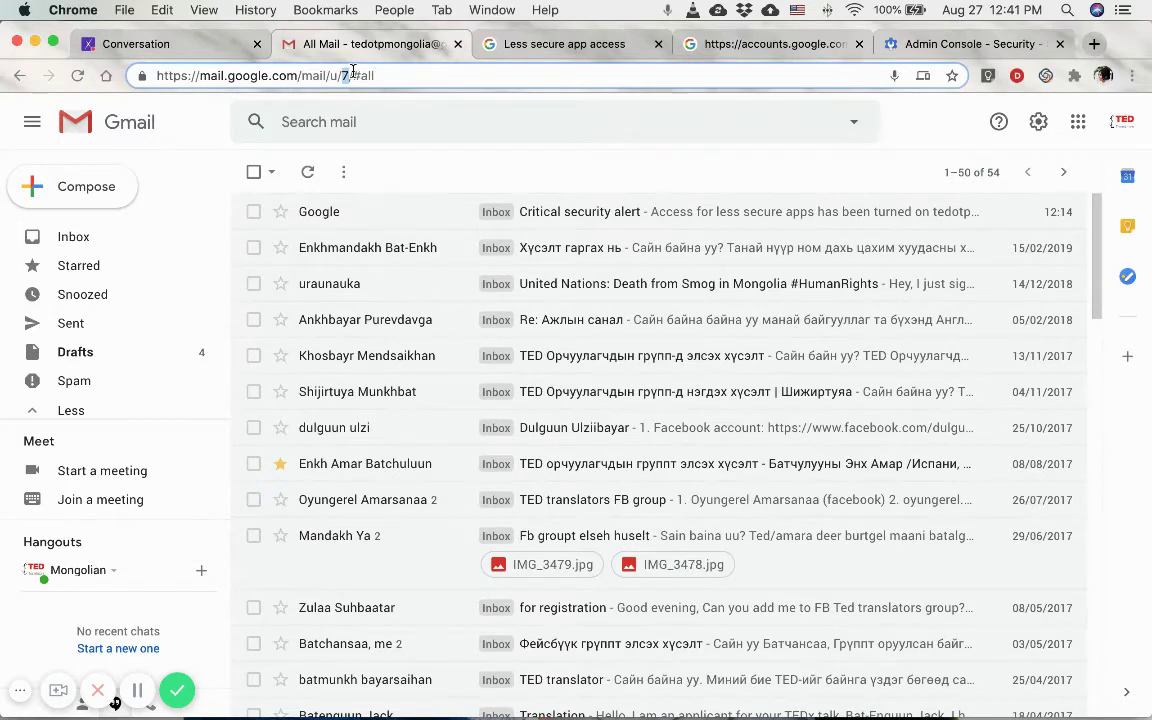
pyautogui.click(538, 50)
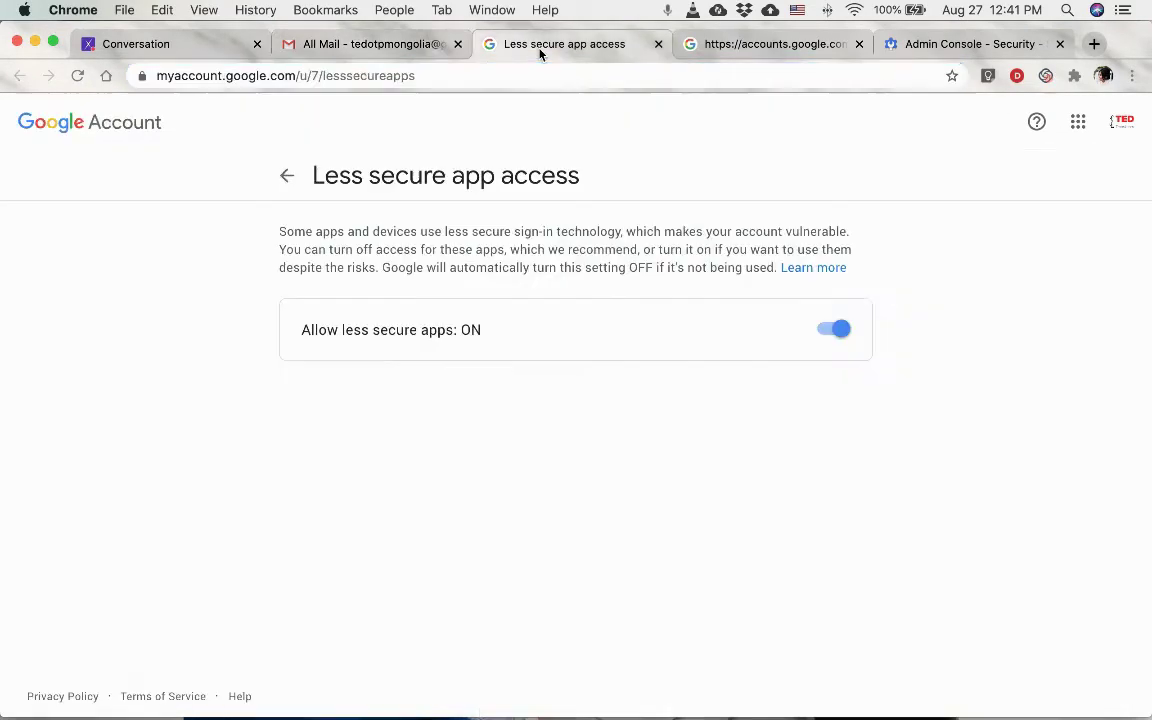
# Match the /u/7/ number in the Google Account address against the signed-in accounts list.
pyautogui.click(428, 76)
pyautogui.click(366, 76)
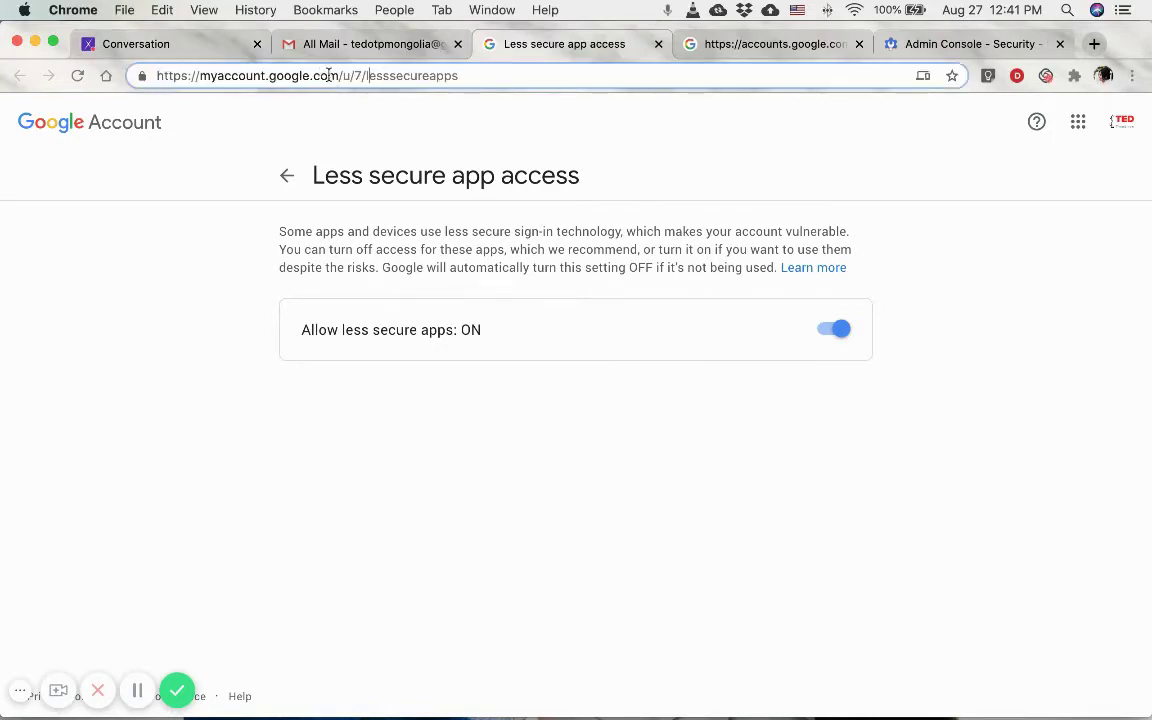
pyautogui.click(1123, 122)
pyautogui.click(1125, 124)
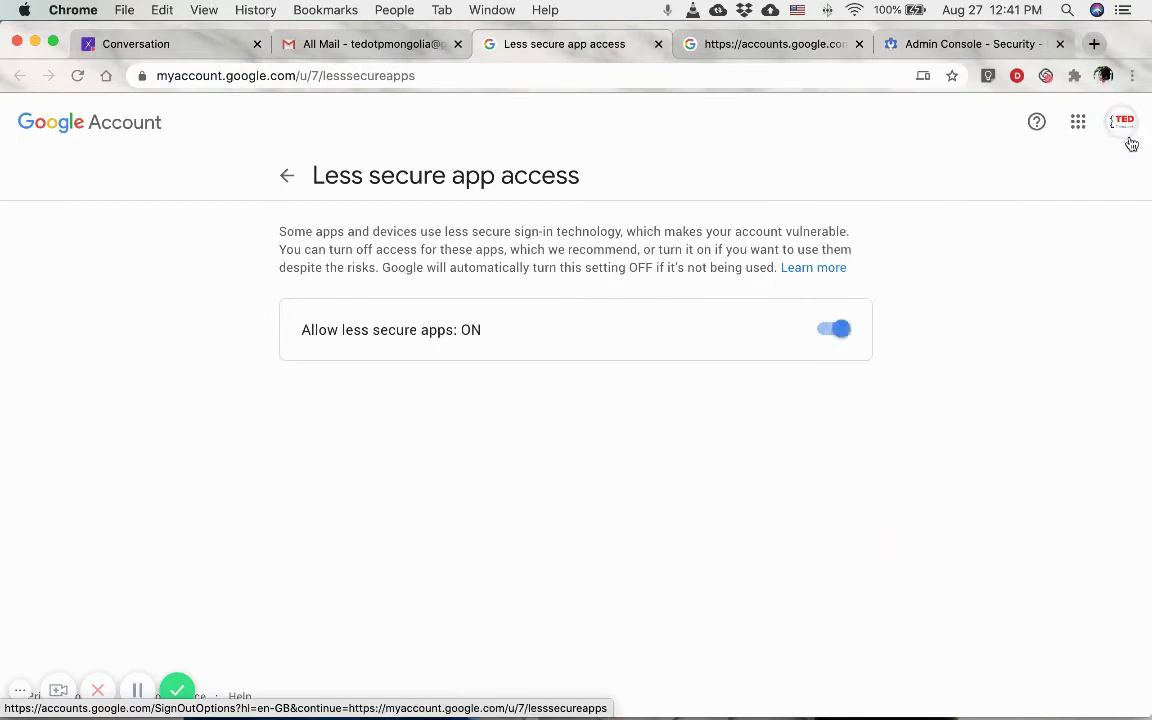
pyautogui.click(286, 73)
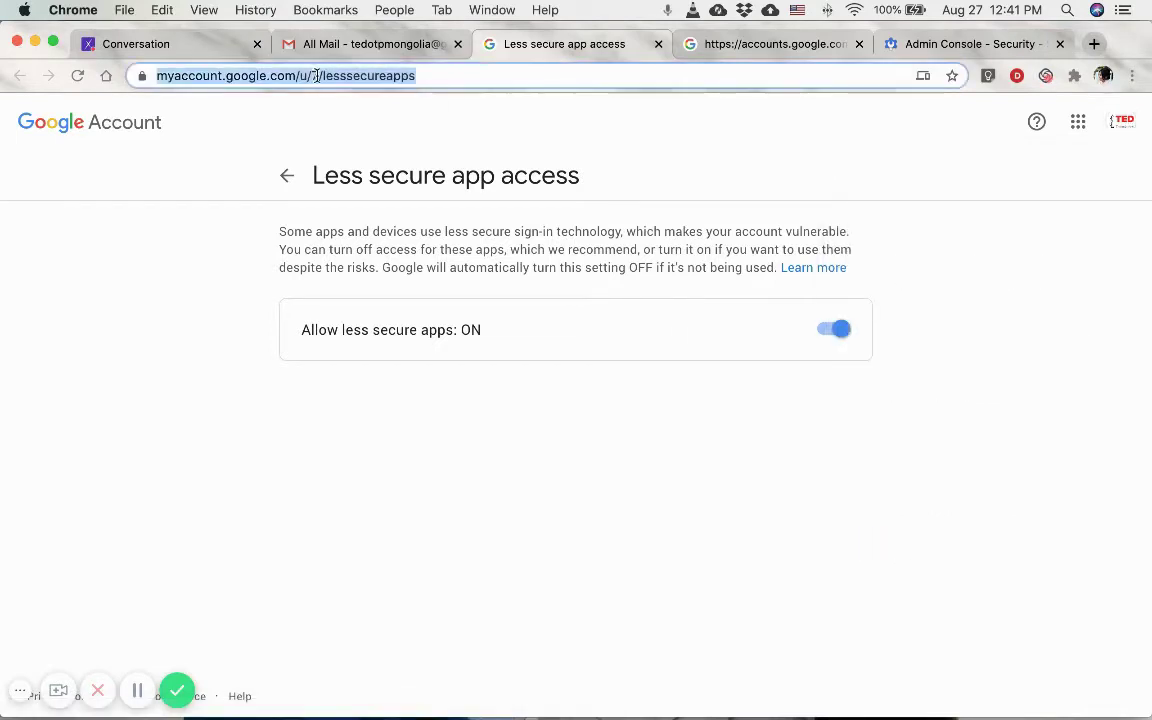
pyautogui.click(288, 73)
pyautogui.click(1123, 124)
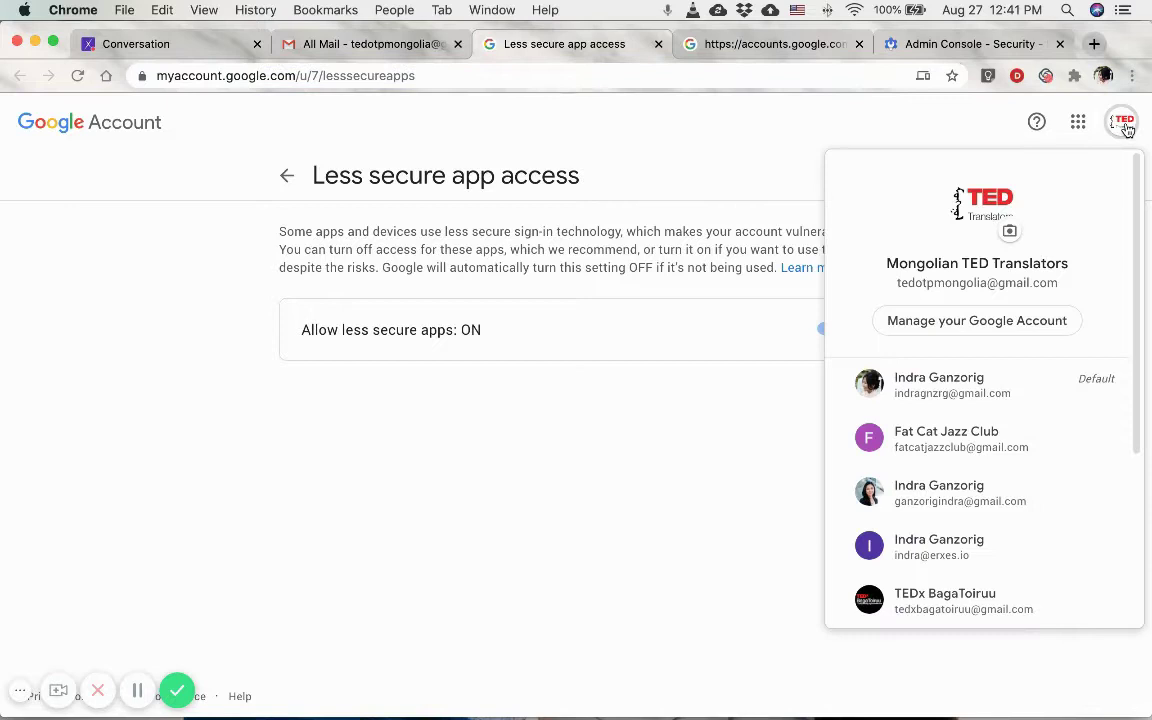
pyautogui.click(1123, 124)
pyautogui.click(314, 78)
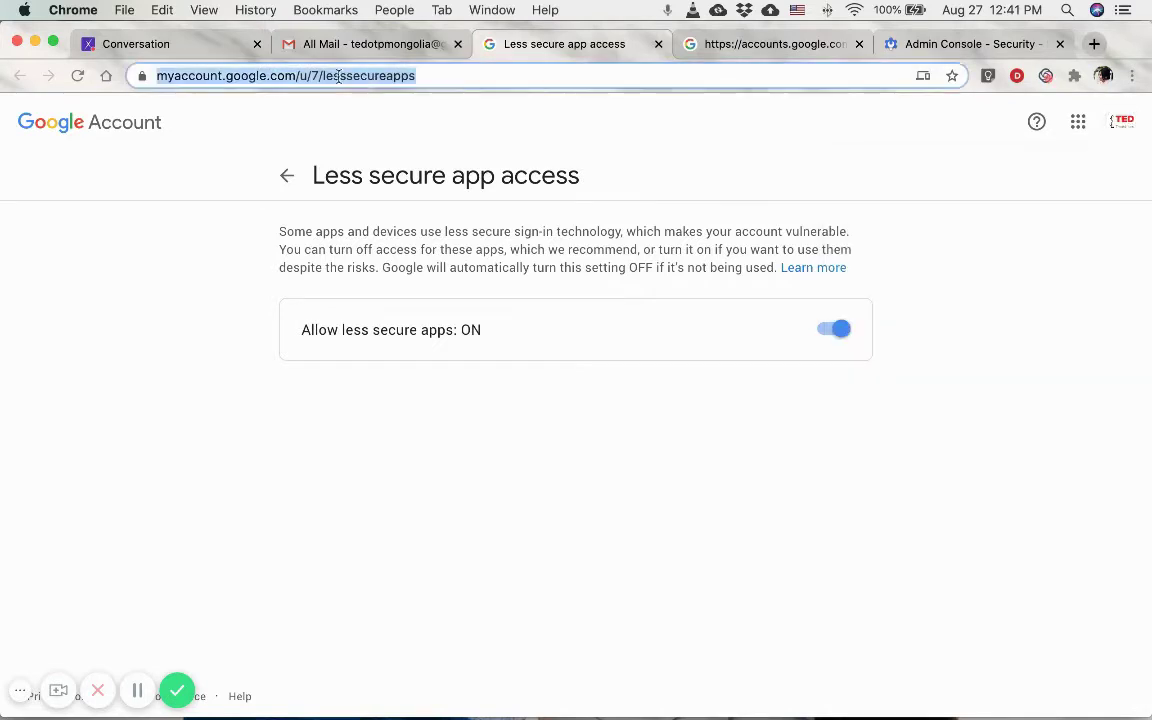
pyautogui.click(314, 80)
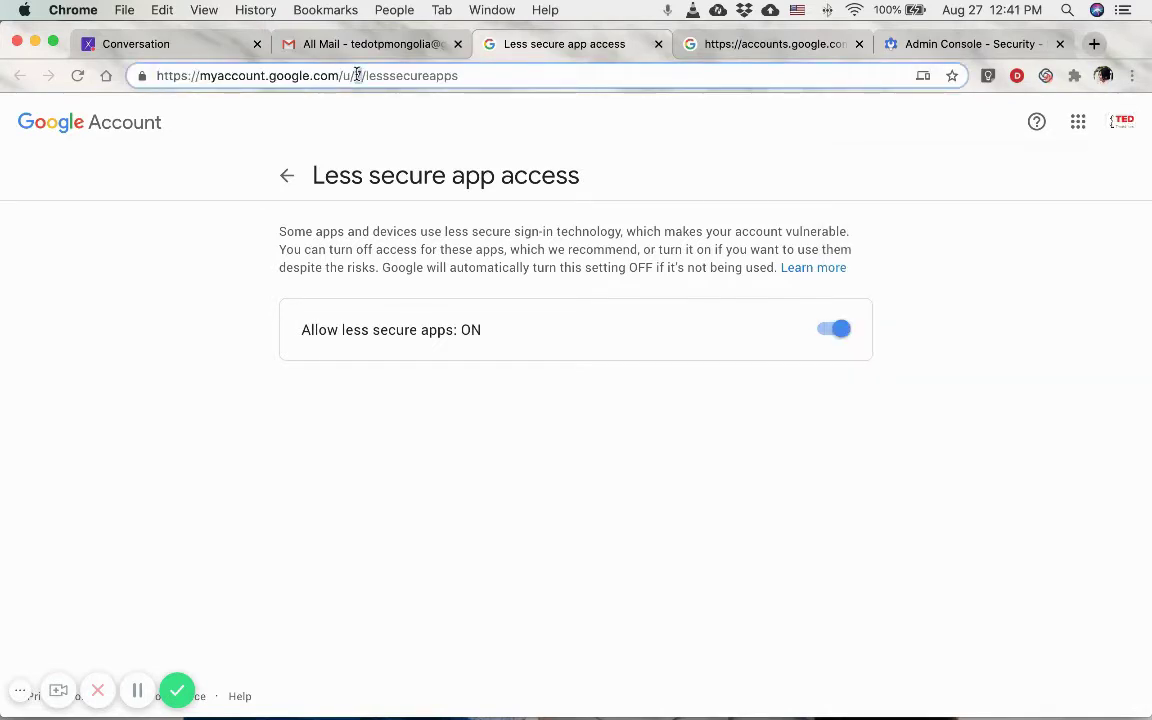
pyautogui.doubleClick(357, 75)
pyautogui.click(196, 205)
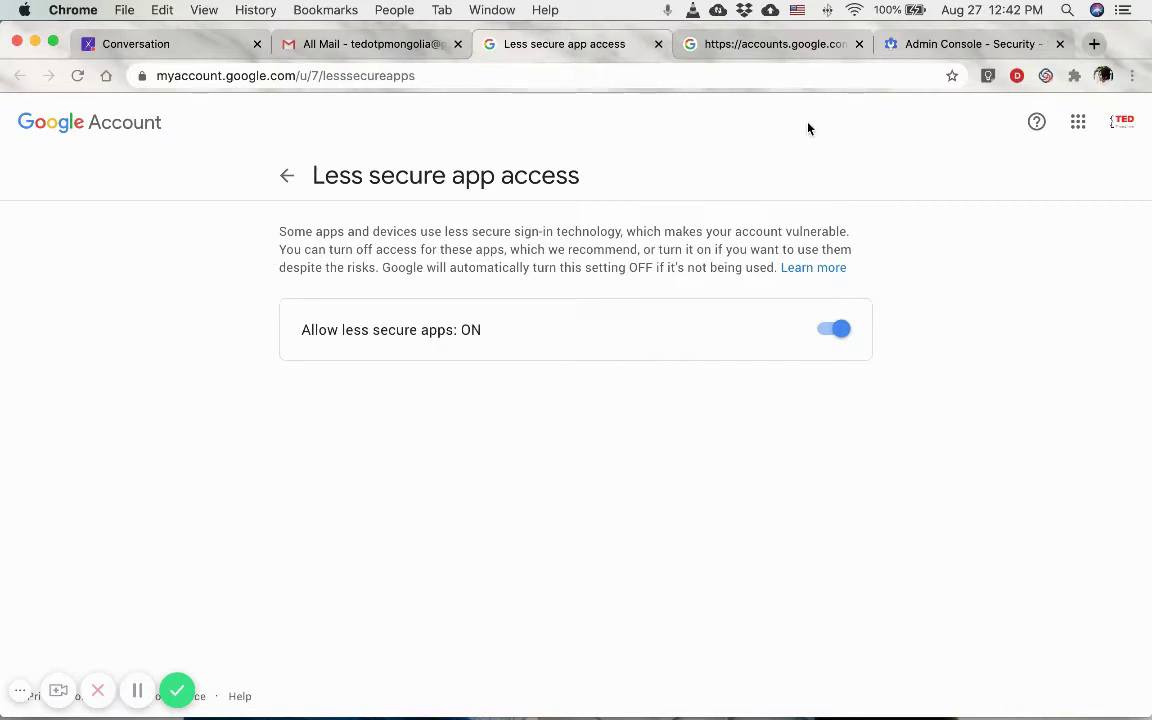
# Review Google Admin's Less Secure Apps setting 'Allow users to manage their access', then go back to the account page.
pyautogui.click(984, 47)
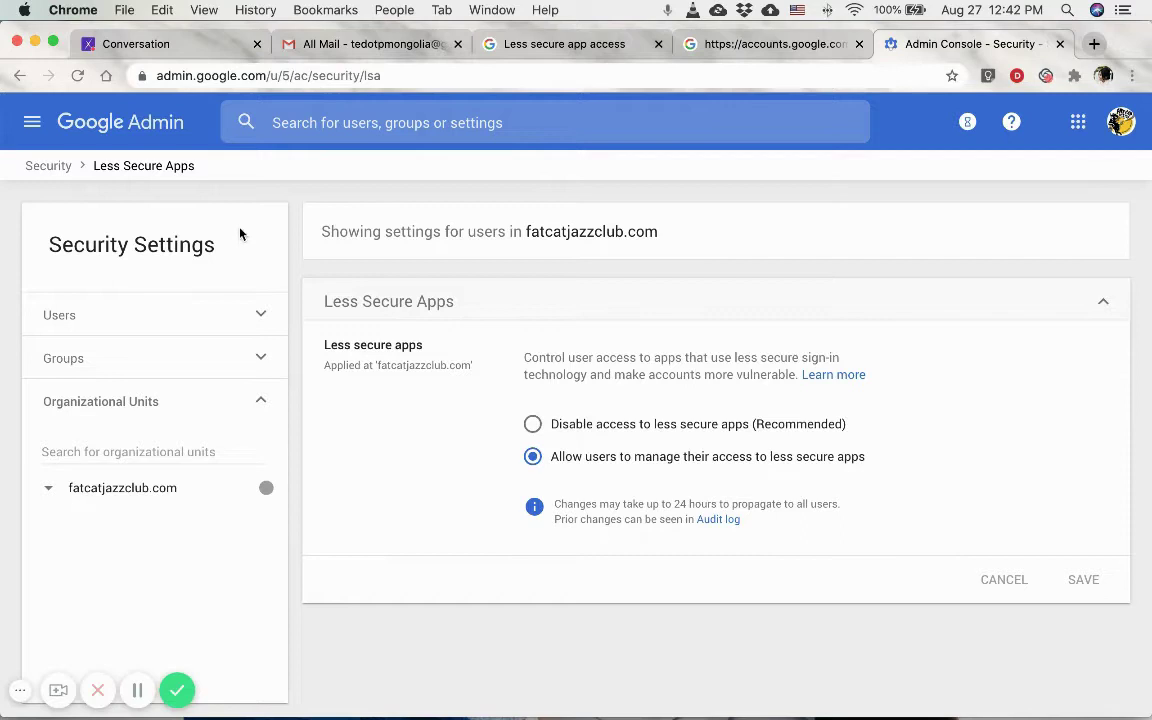
pyautogui.doubleClick(150, 164)
pyautogui.tripleClick(150, 164)
pyautogui.click(476, 558)
pyautogui.click(554, 44)
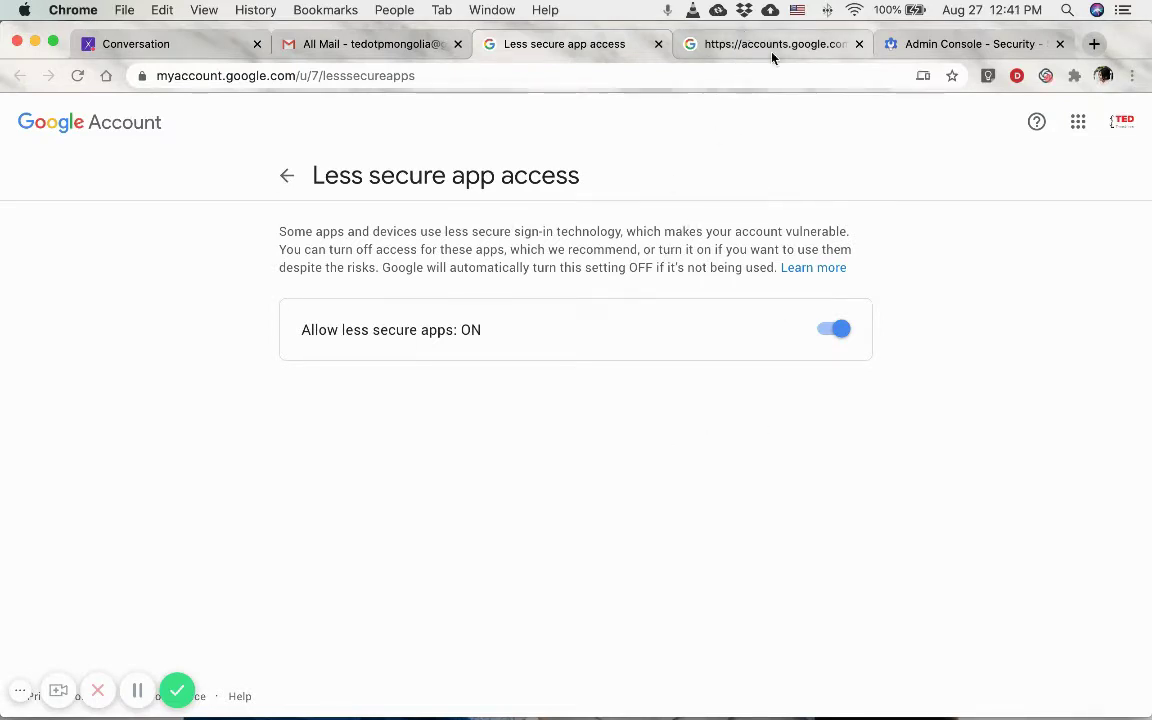
# On the DisplayUnlockCaptcha page, verify the /b/7/ account number and continue to enable account access.
pyautogui.click(772, 50)
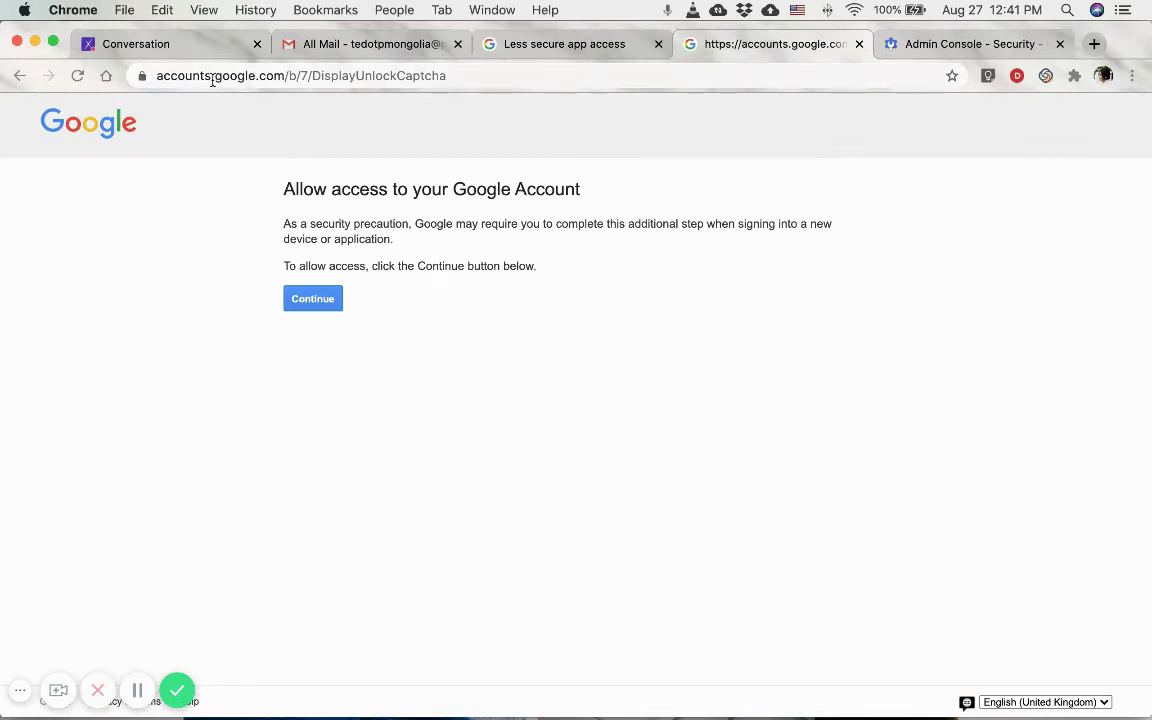
pyautogui.click(275, 77)
pyautogui.click(350, 79)
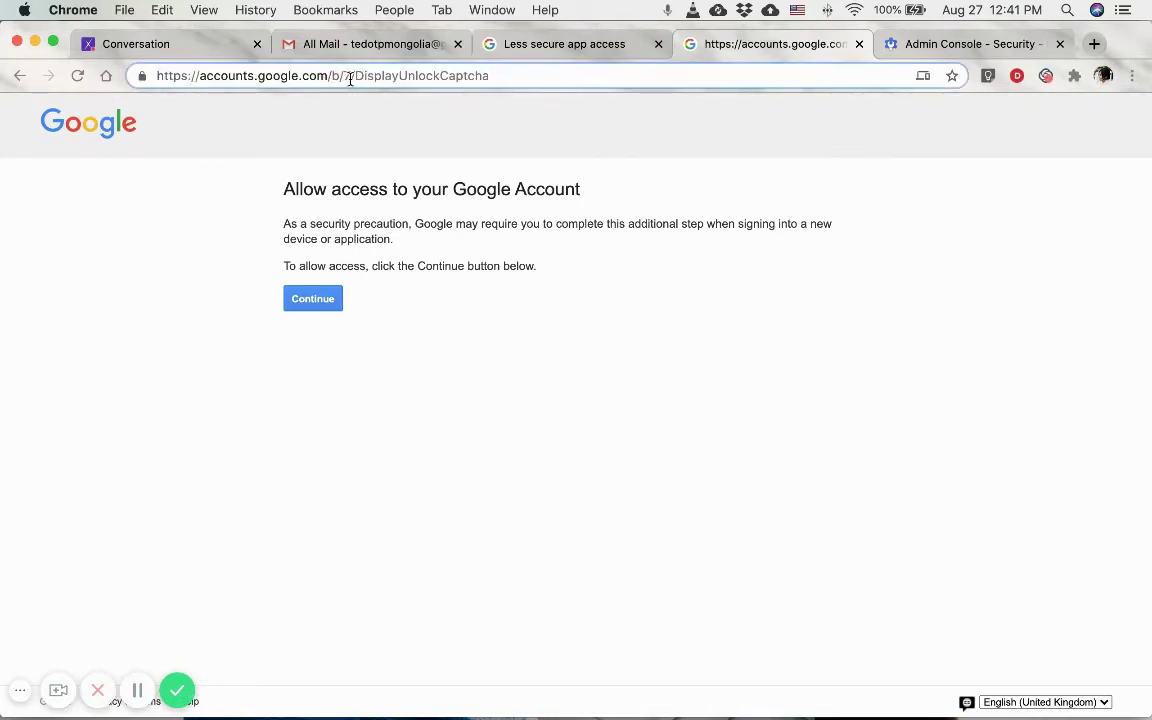
pyautogui.doubleClick(349, 77)
pyautogui.click(294, 303)
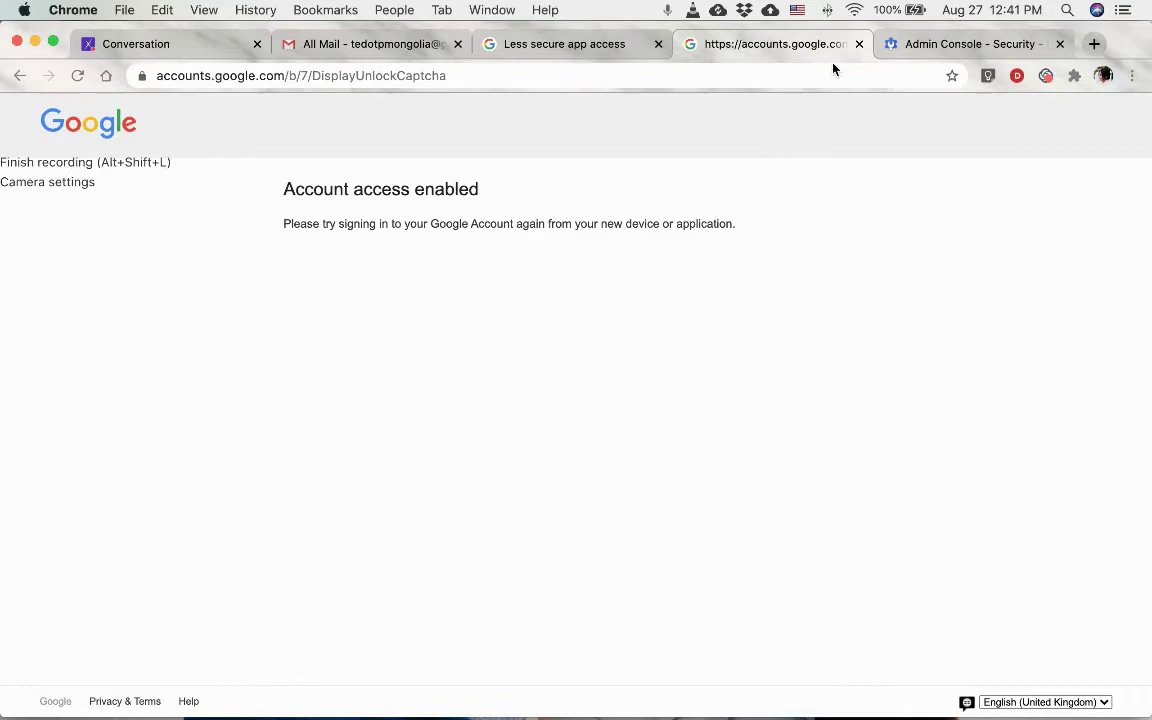
pyautogui.click(555, 44)
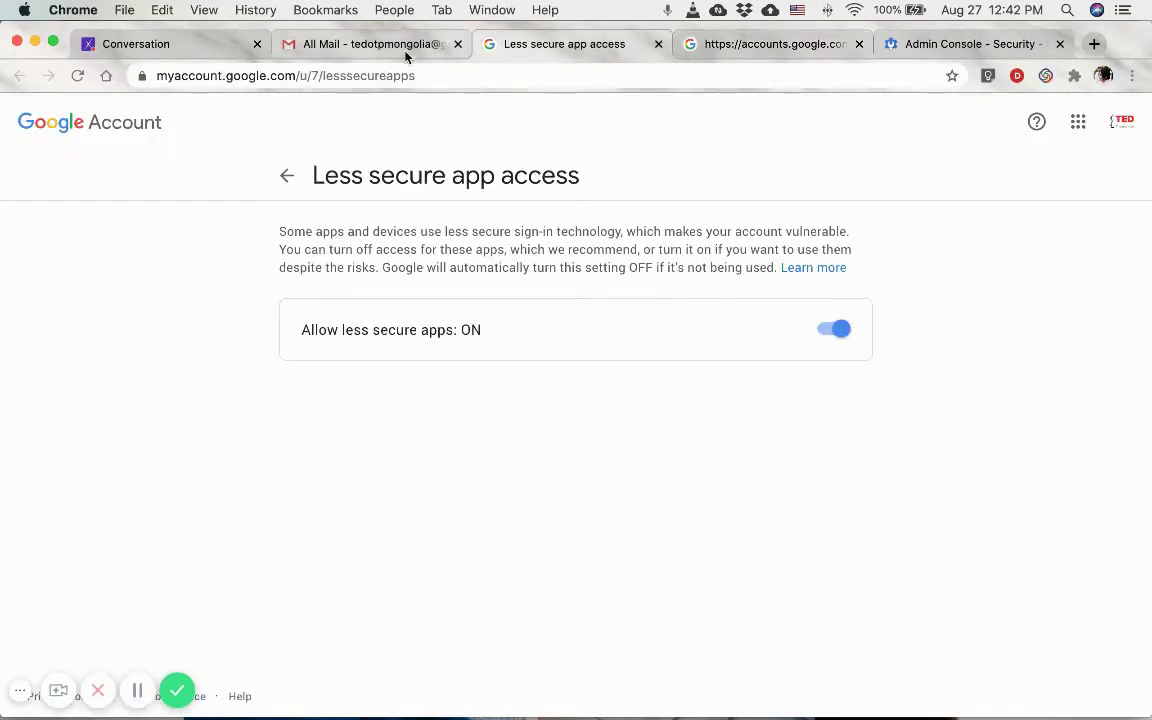
# Start a new IMAP integration from the erxes integrations app store.
pyautogui.click(160, 44)
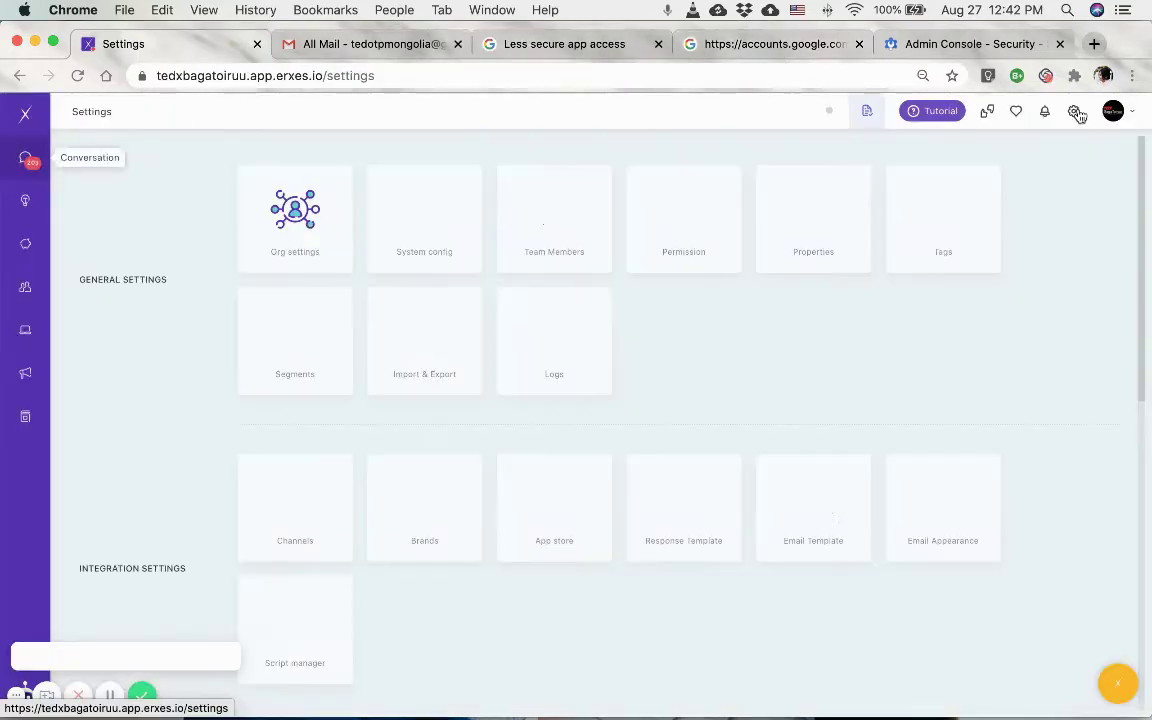
pyautogui.click(575, 541)
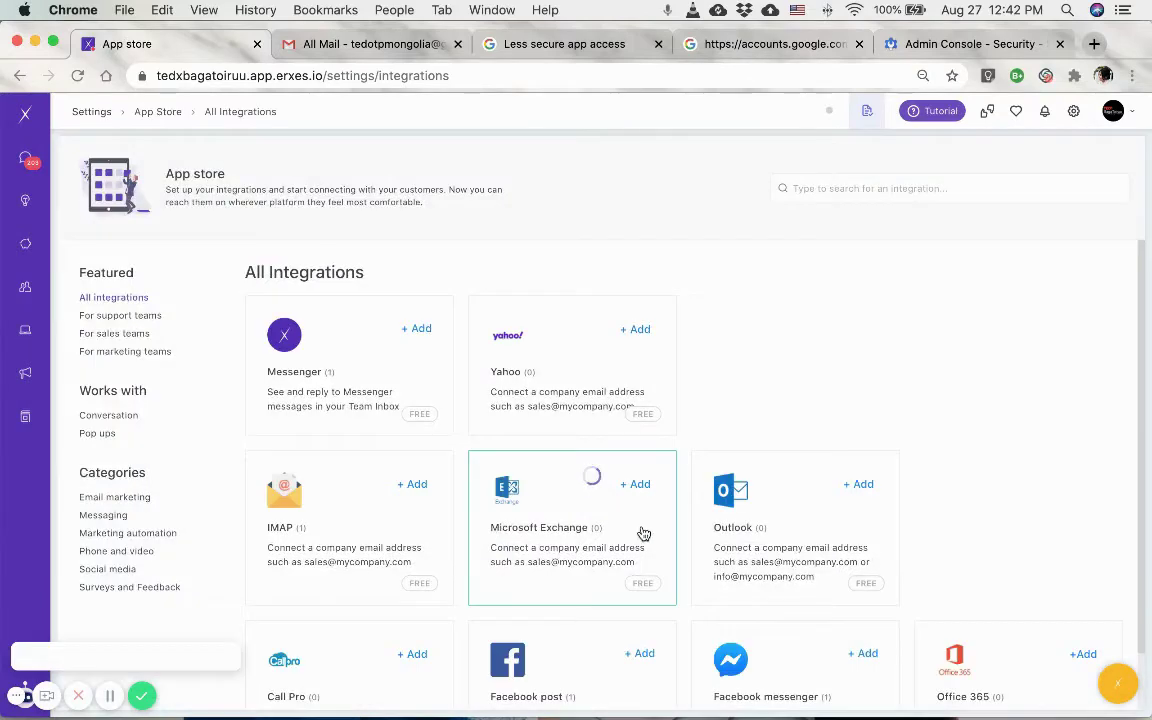
pyautogui.scroll(-3, 580, 555)
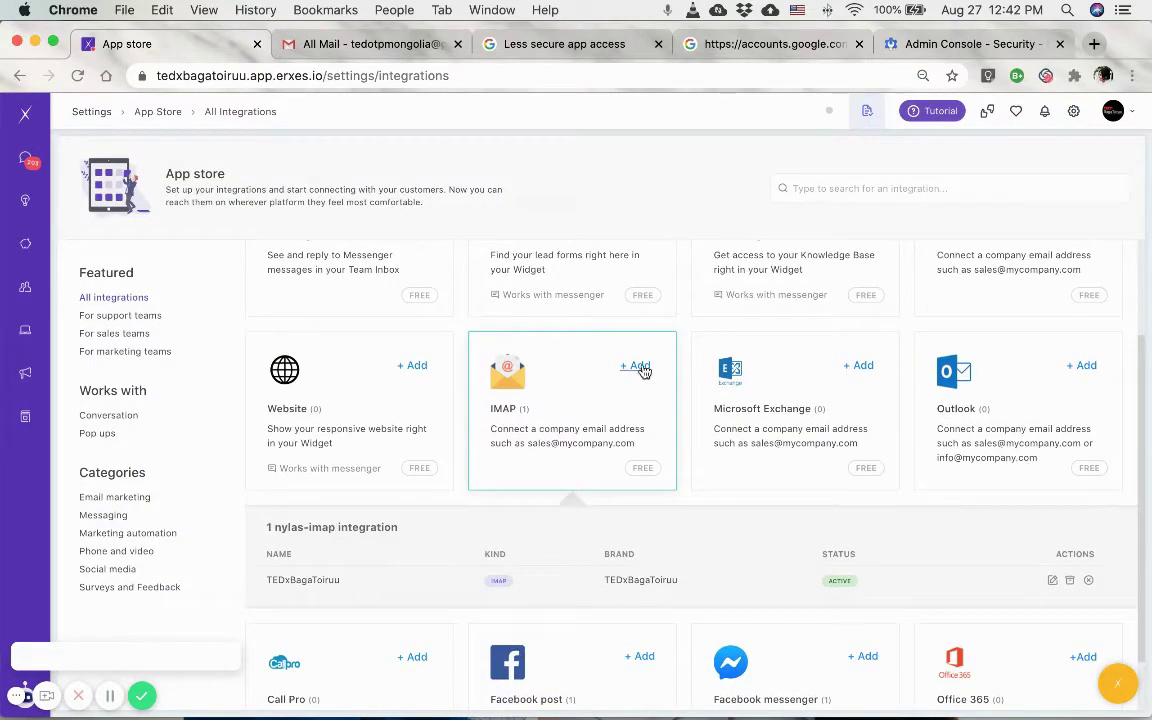
pyautogui.click(640, 367)
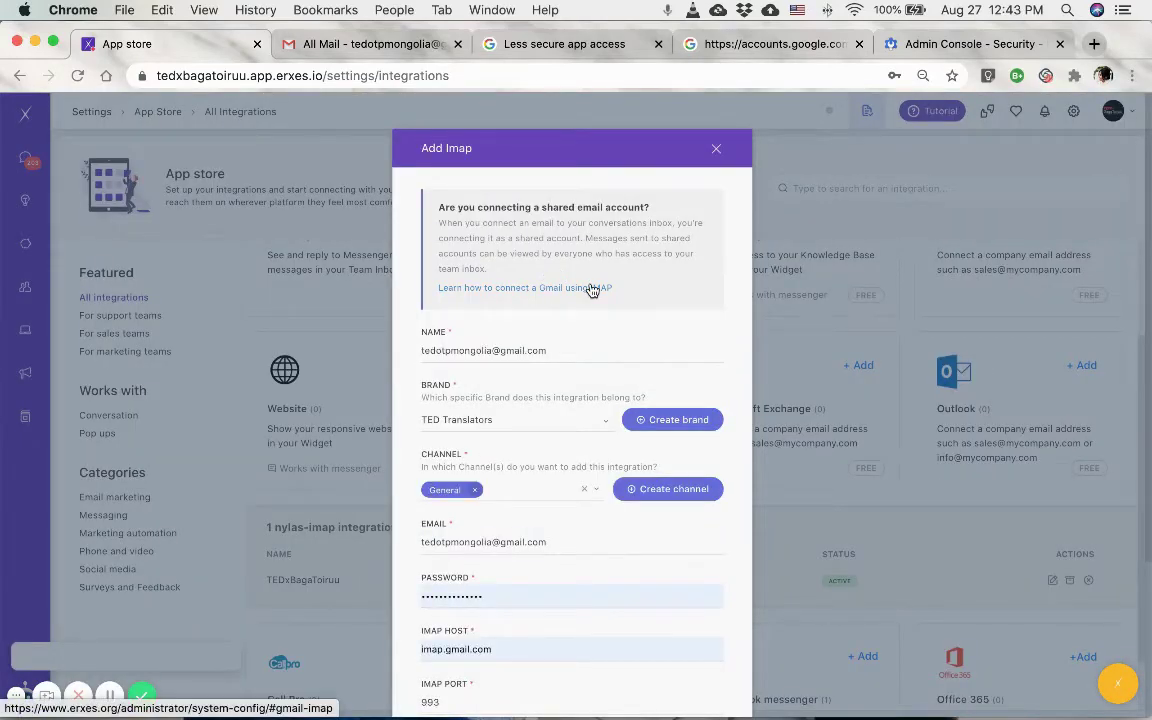
pyautogui.scroll(-3, 563, 548)
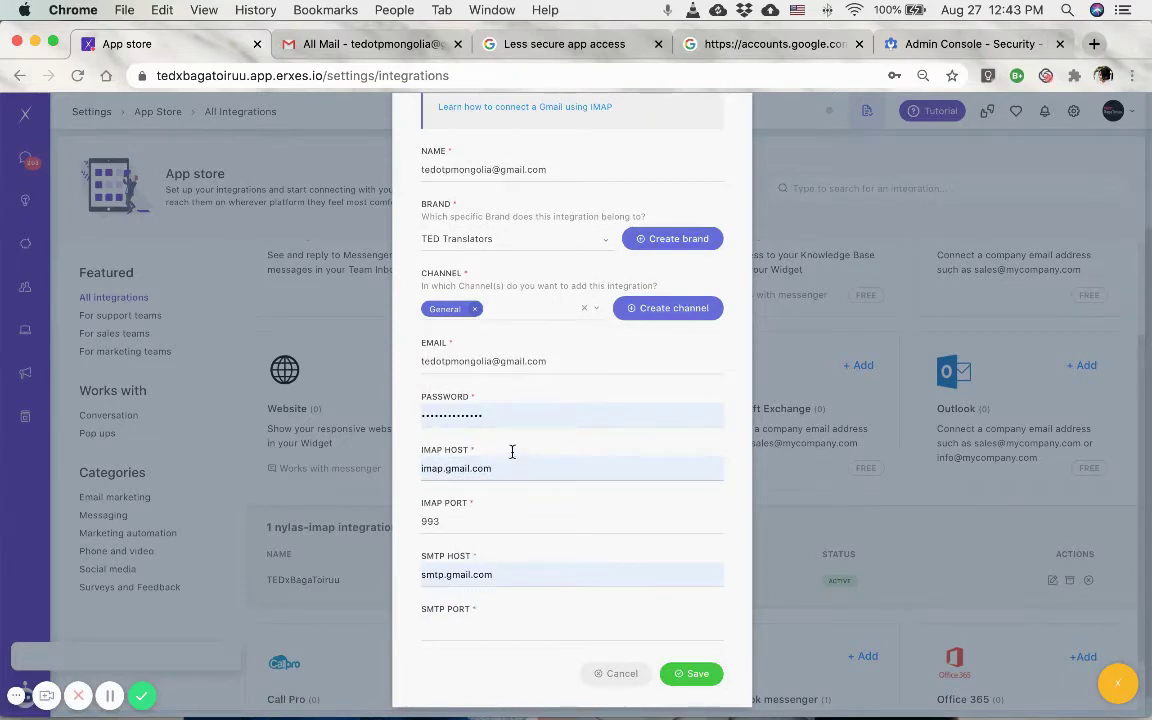
# Check the password field and rename the integration to 'TED Translators'.
pyautogui.click(501, 411)
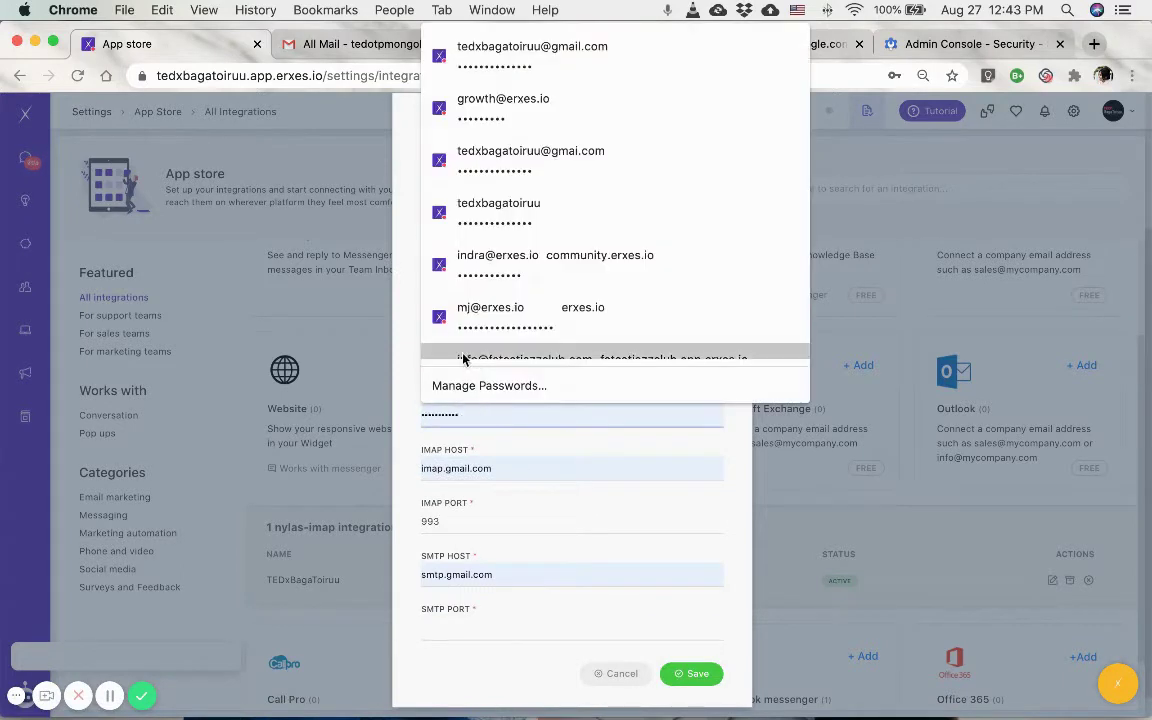
pyautogui.scroll(1, 425, 410)
pyautogui.scroll(3, 423, 407)
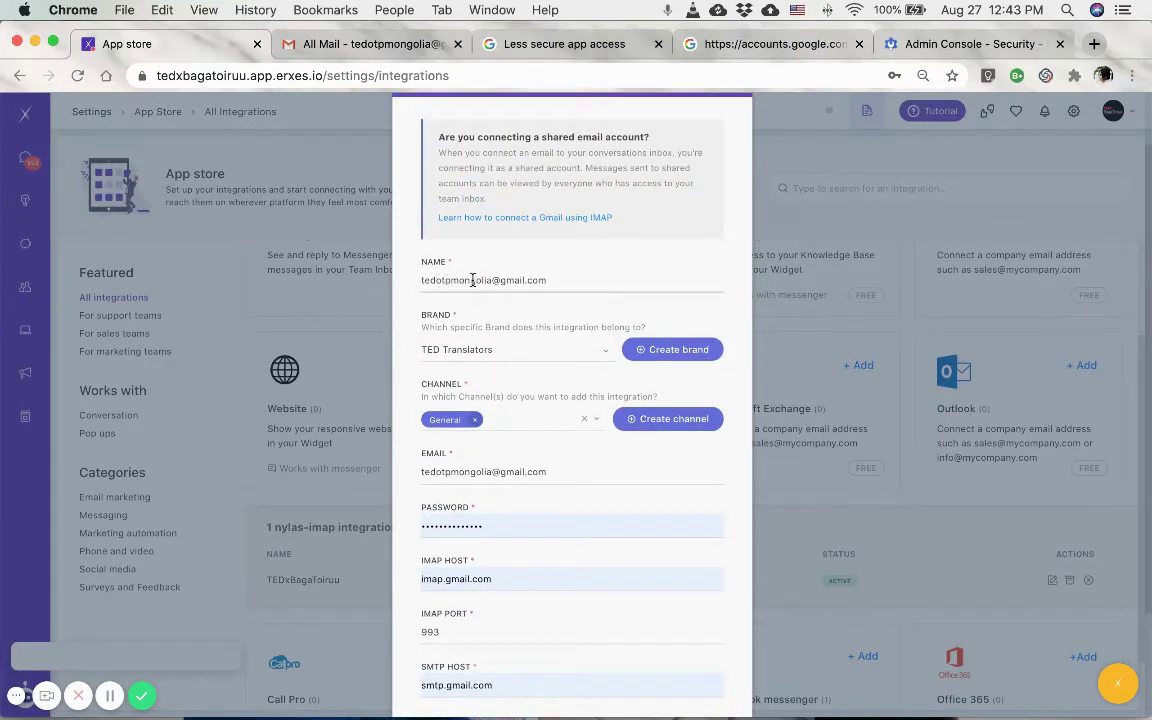
pyautogui.click(553, 287)
pyautogui.tripleClick(578, 283)
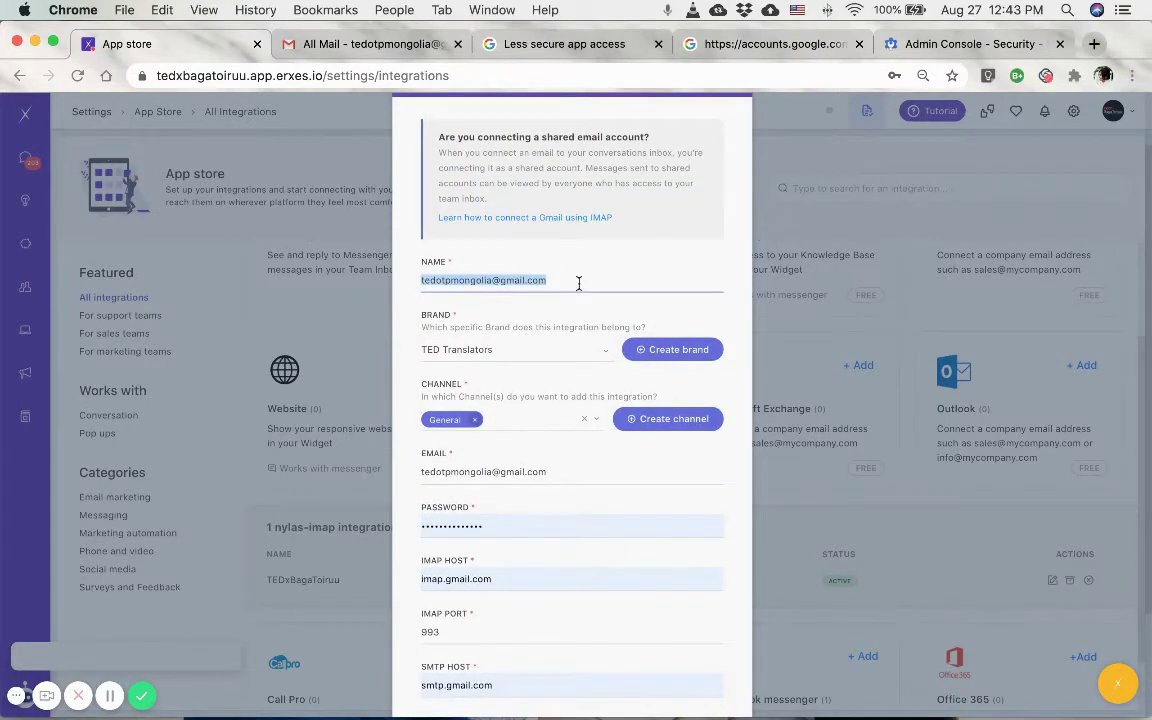
pyautogui.write('TED Translators')
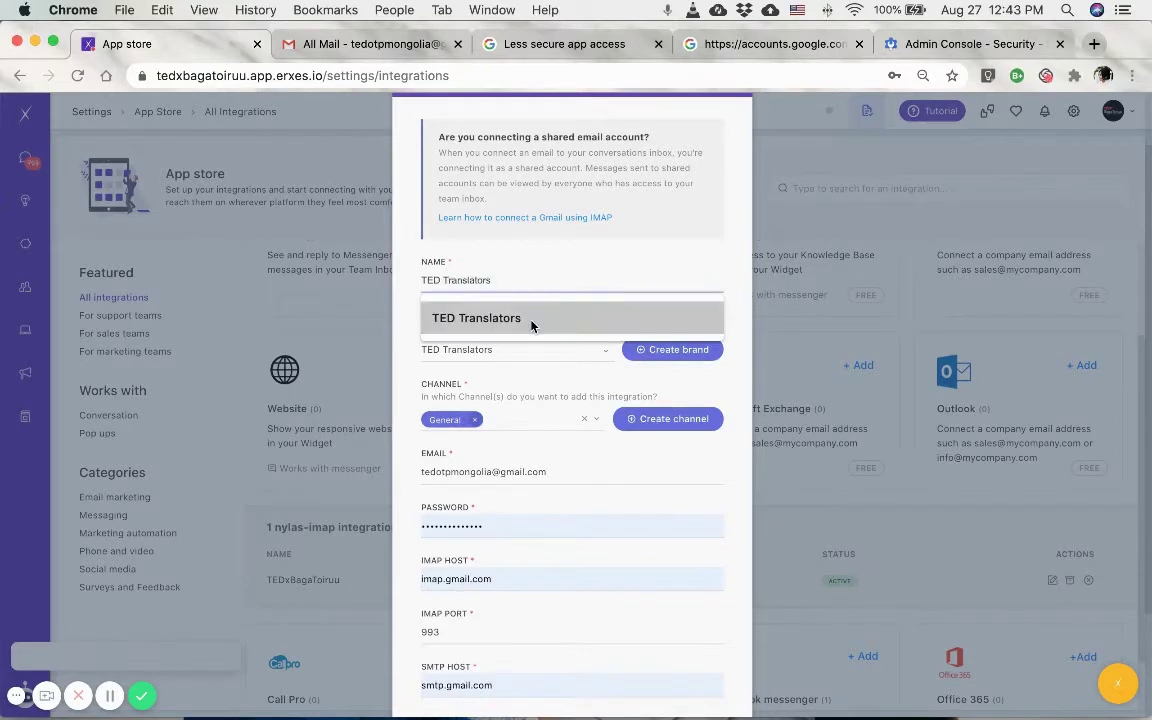
pyautogui.click(470, 318)
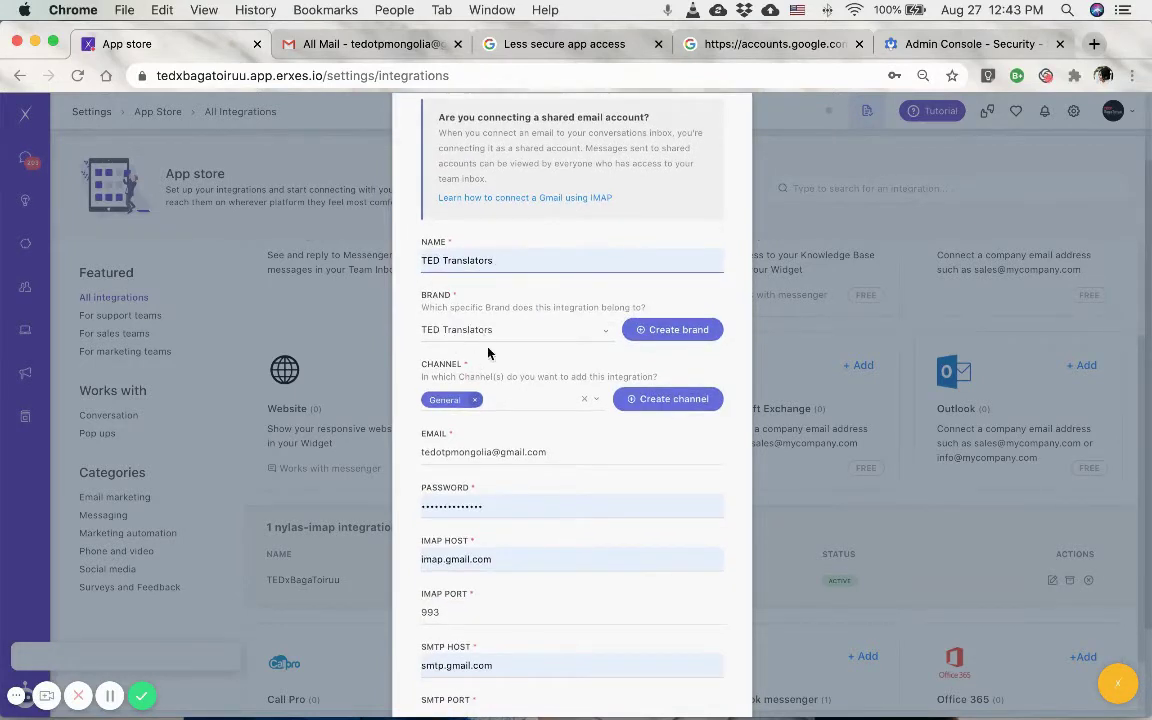
# Confirm the imap.gmail.com host and enter 465 as the SMTP port.
pyautogui.scroll(-2, 442, 417)
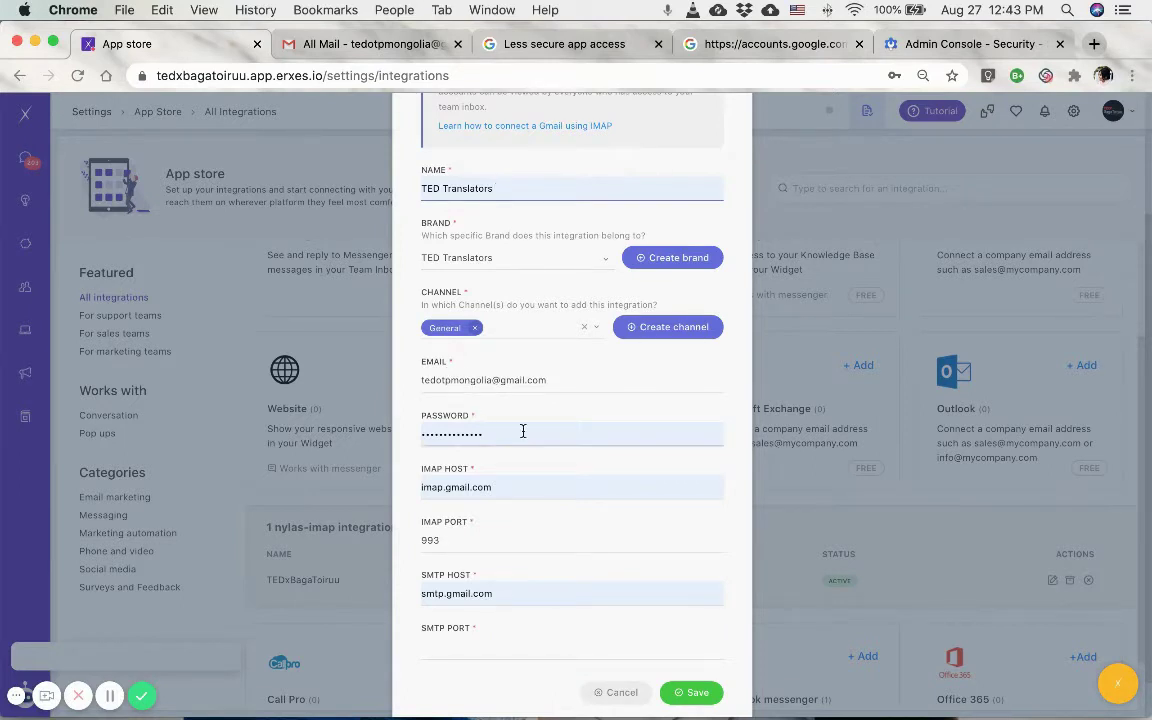
pyautogui.scroll(-1, 522, 431)
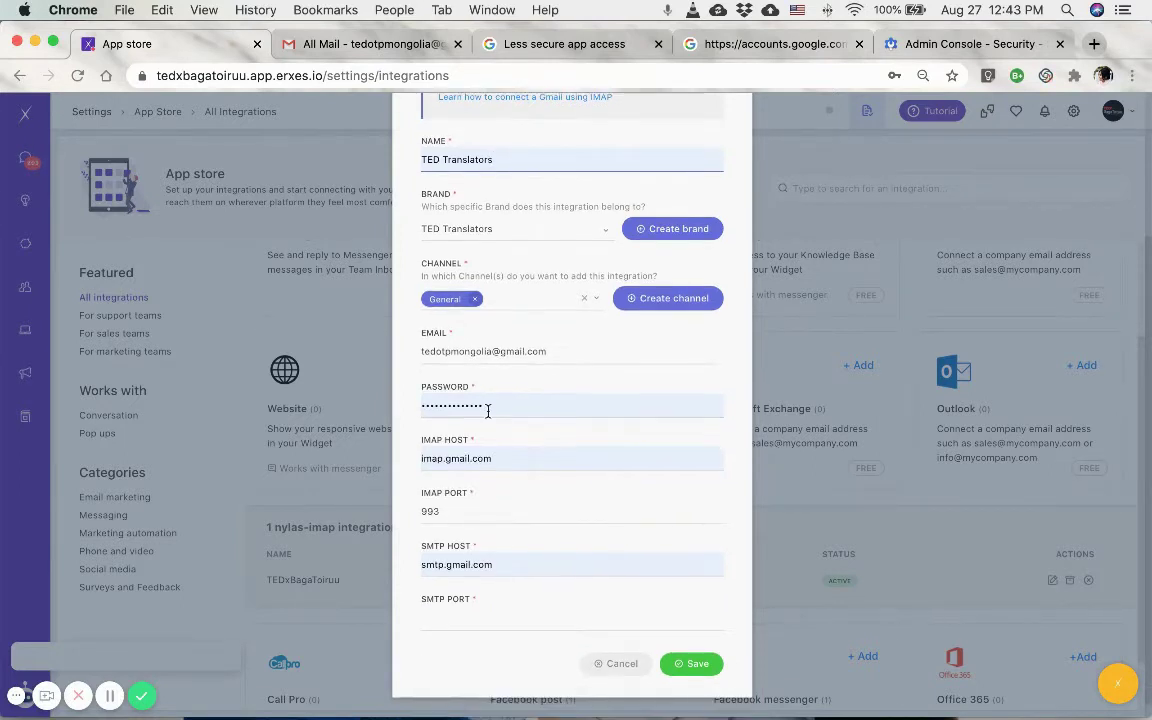
pyautogui.click(495, 460)
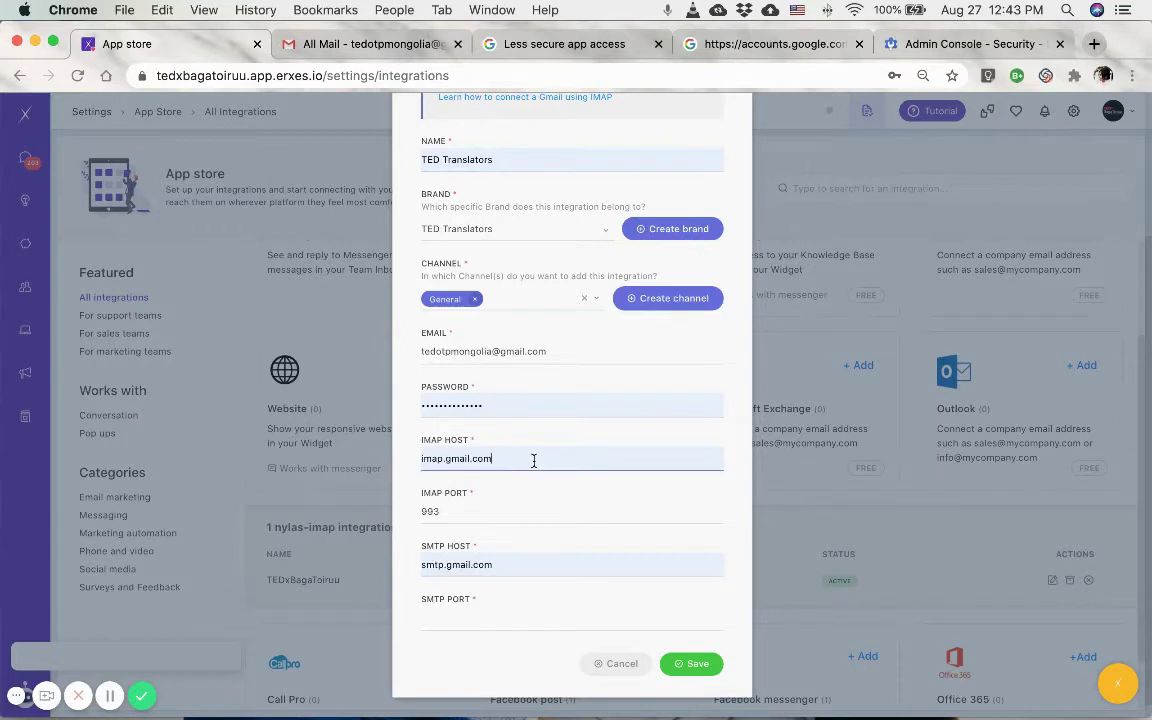
pyautogui.scroll(-1, 513, 466)
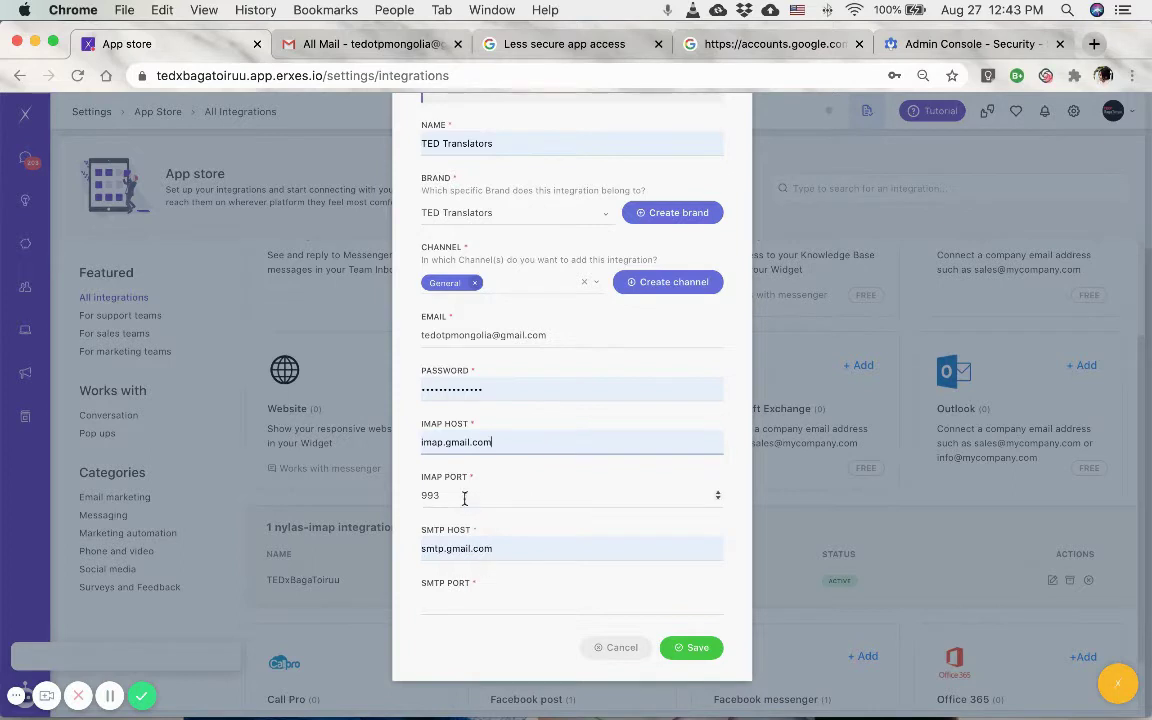
pyautogui.click(455, 602)
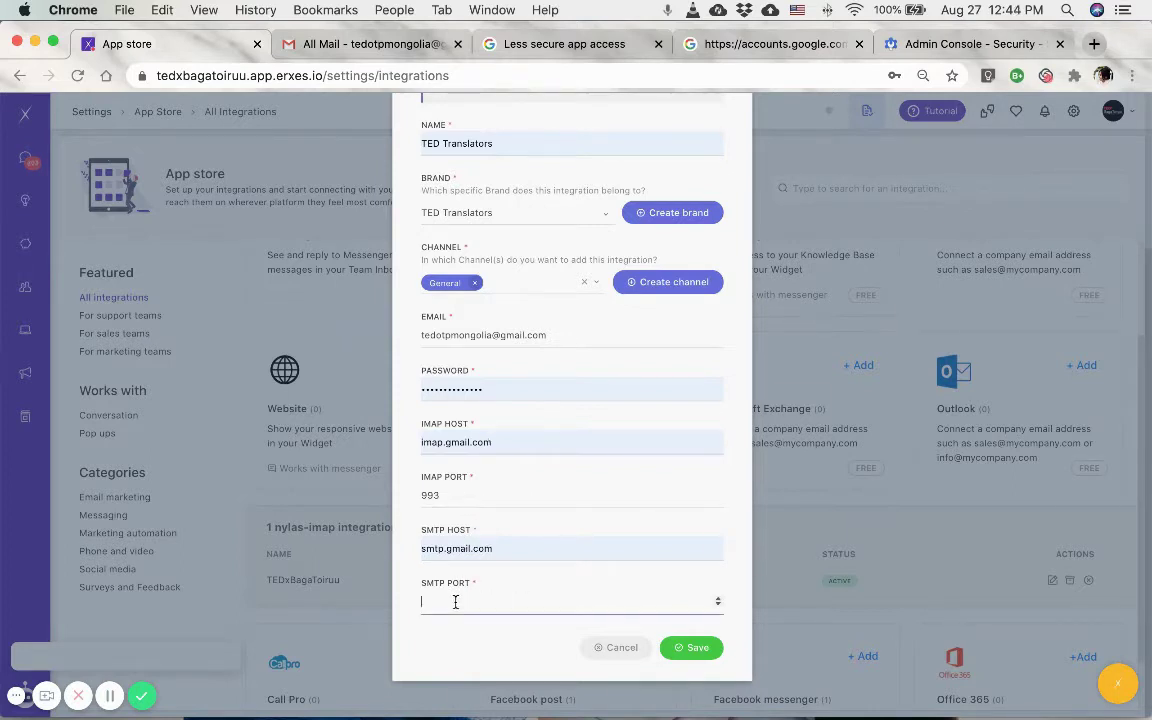
pyautogui.write('465')
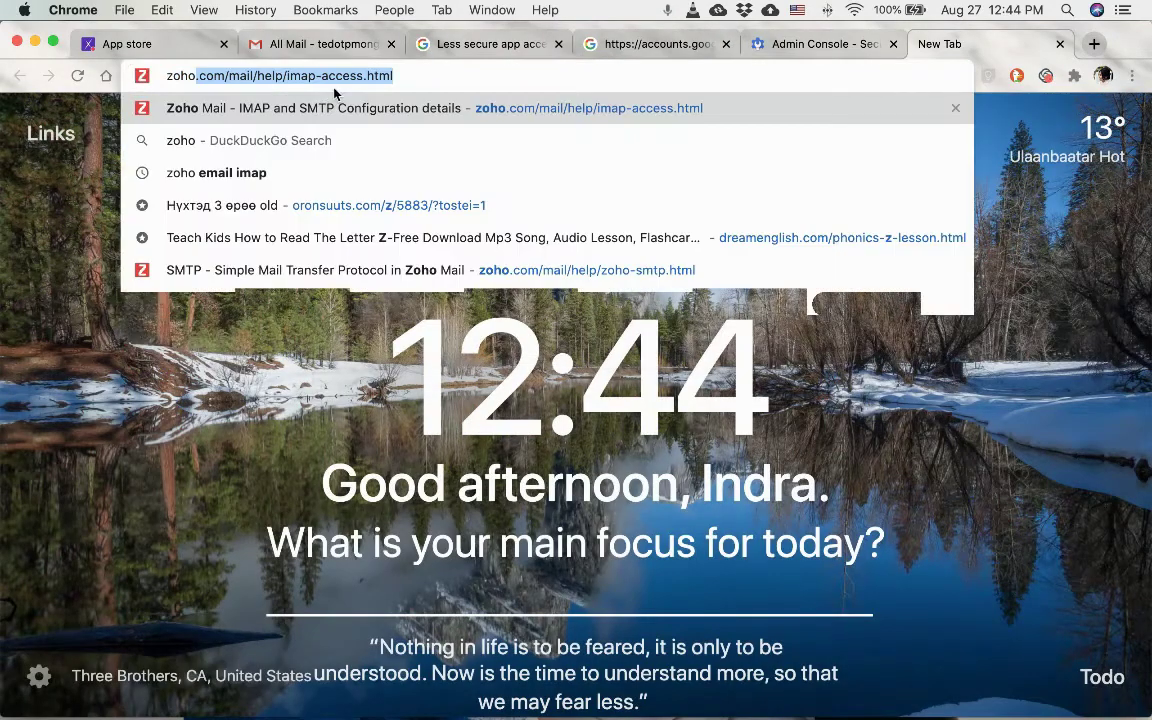
# Load Zoho Mail's IMAP access help page and scroll to the server host and port details.
pyautogui.press('Return')
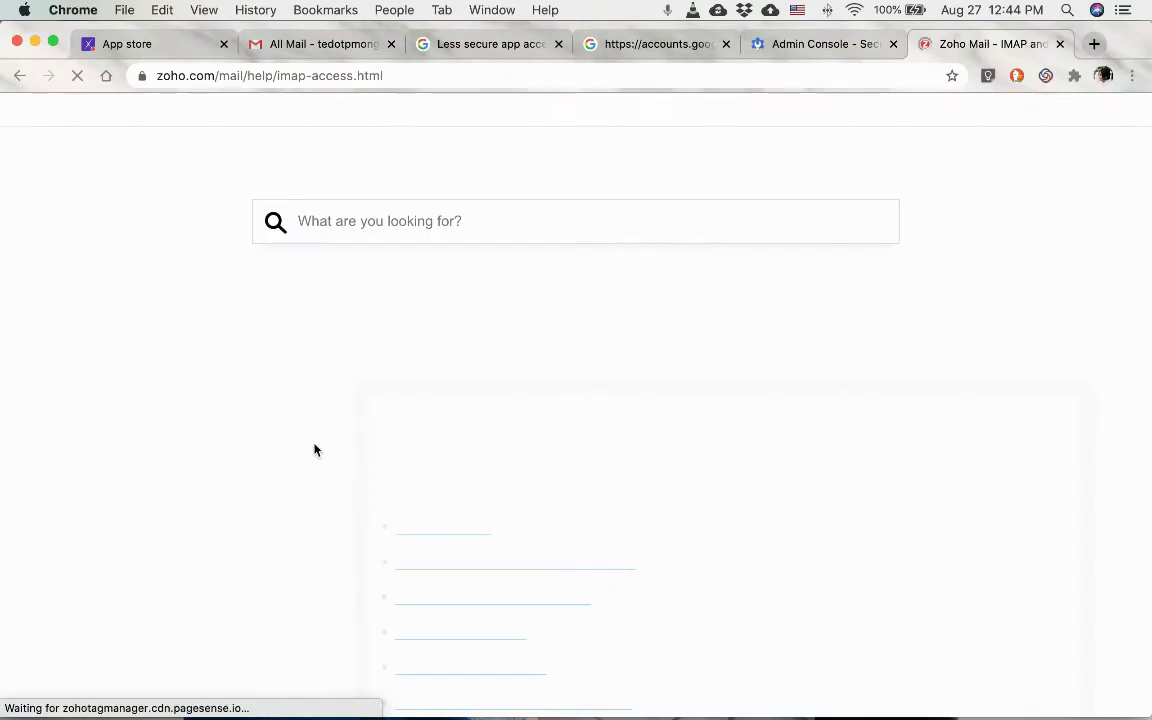
pyautogui.scroll(-2, 617, 535)
pyautogui.scroll(-12, 617, 535)
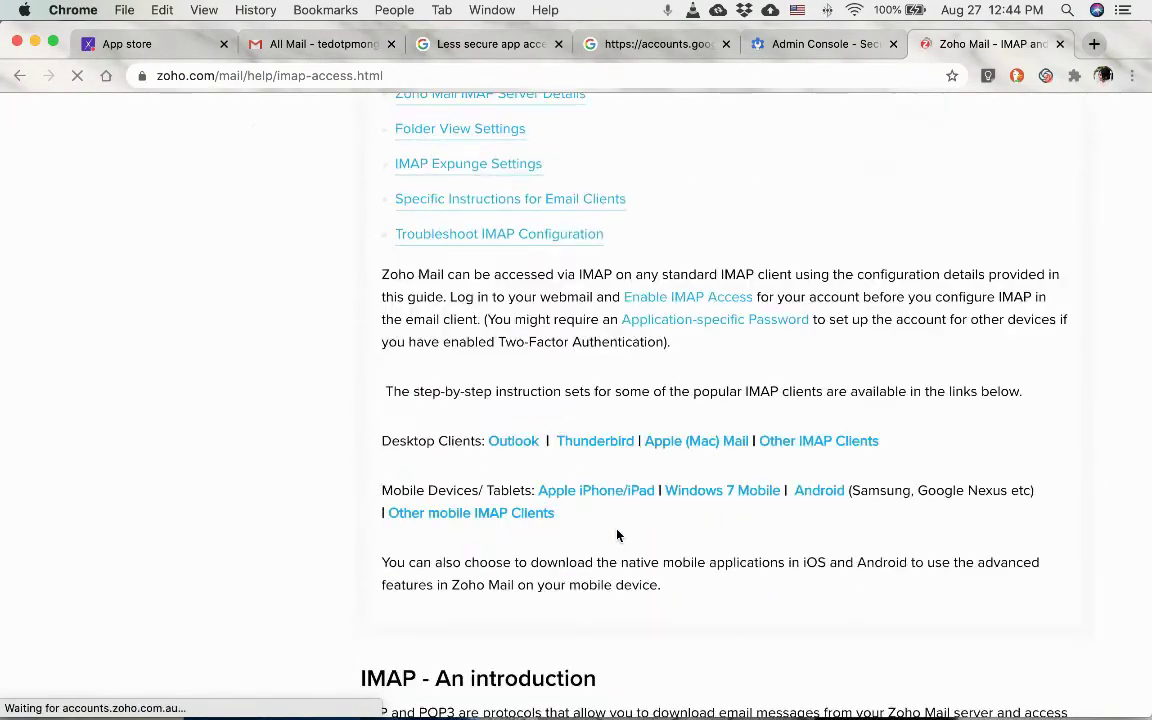
pyautogui.scroll(-2, 617, 535)
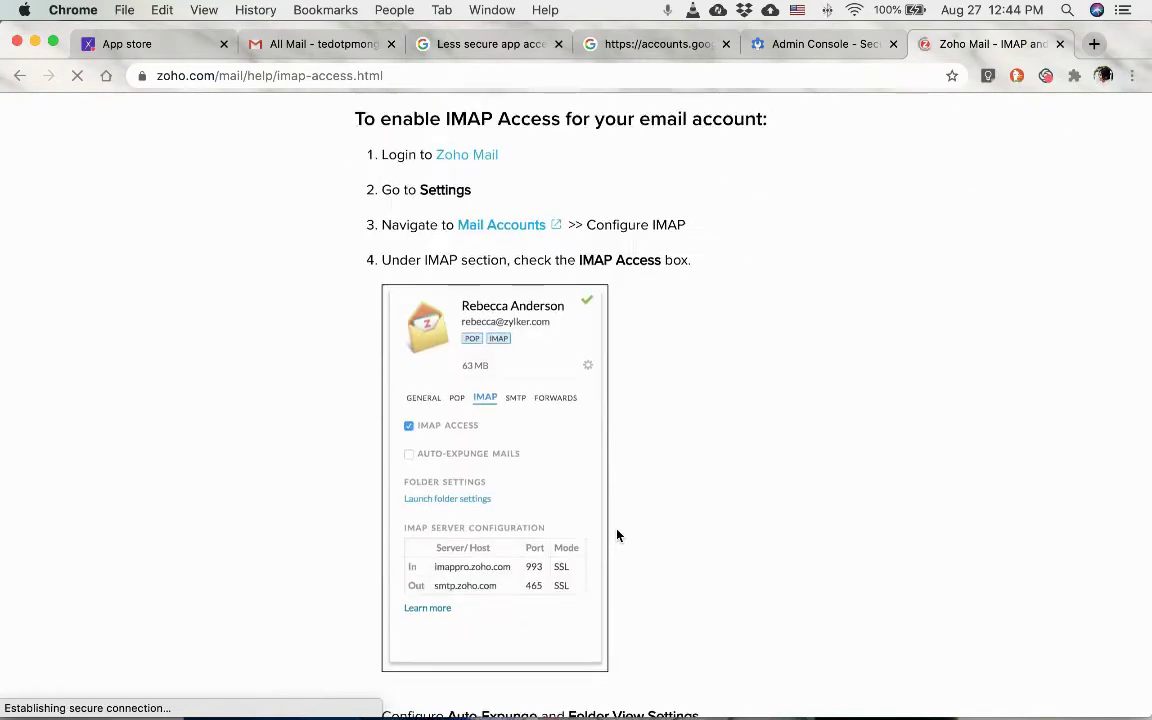
pyautogui.scroll(3, 617, 535)
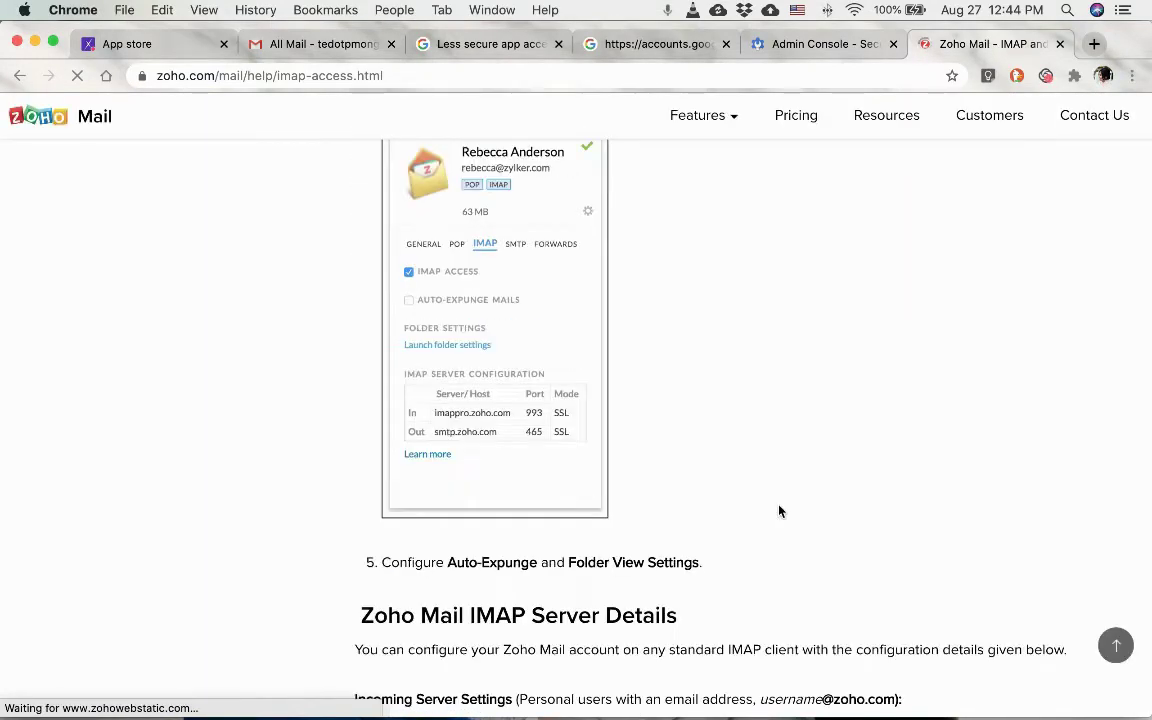
pyautogui.scroll(-5, 779, 511)
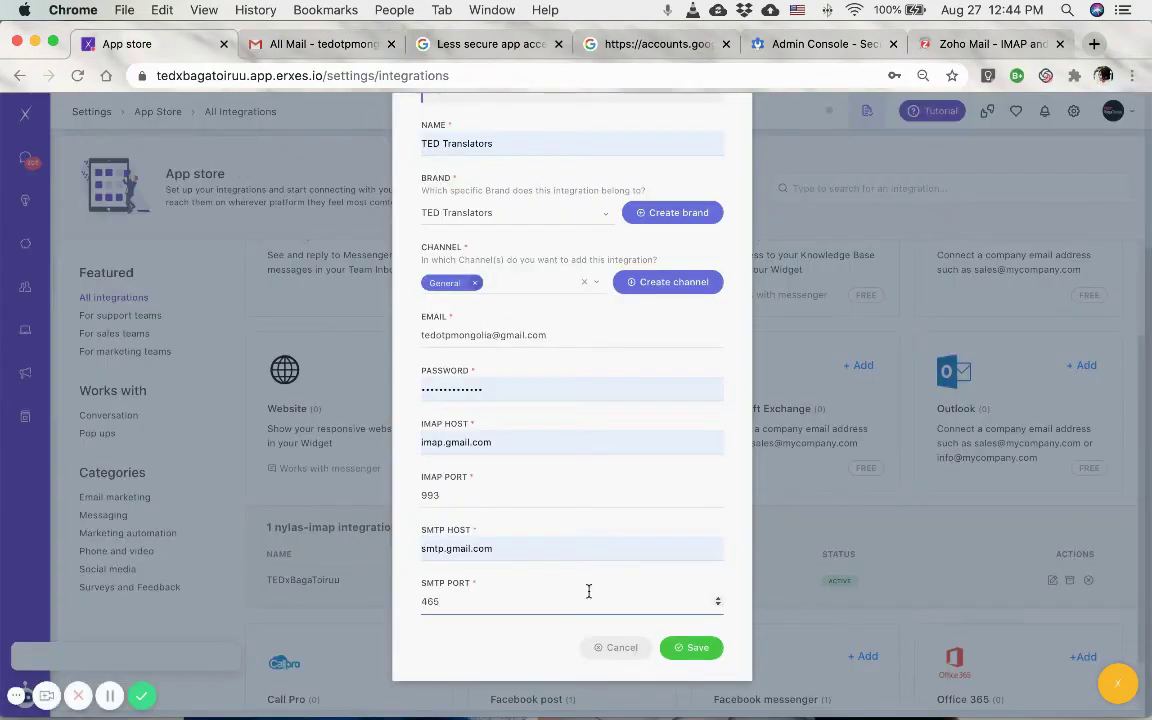
# Save the Add IMAP form so TED Translators is listed beside TEDxBagaToiruu as active.
pyautogui.scroll(5, 516, 640)
pyautogui.scroll(-5, 600, 645)
pyautogui.click(695, 648)
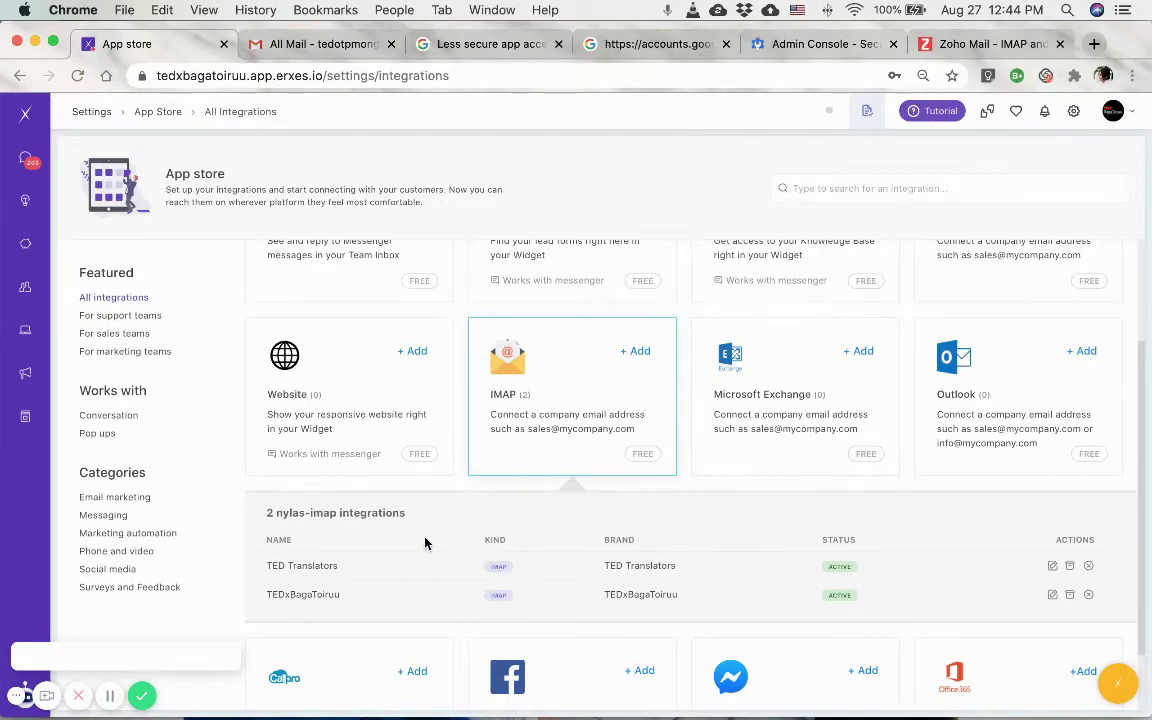
pyautogui.scroll(3, 869, 404)
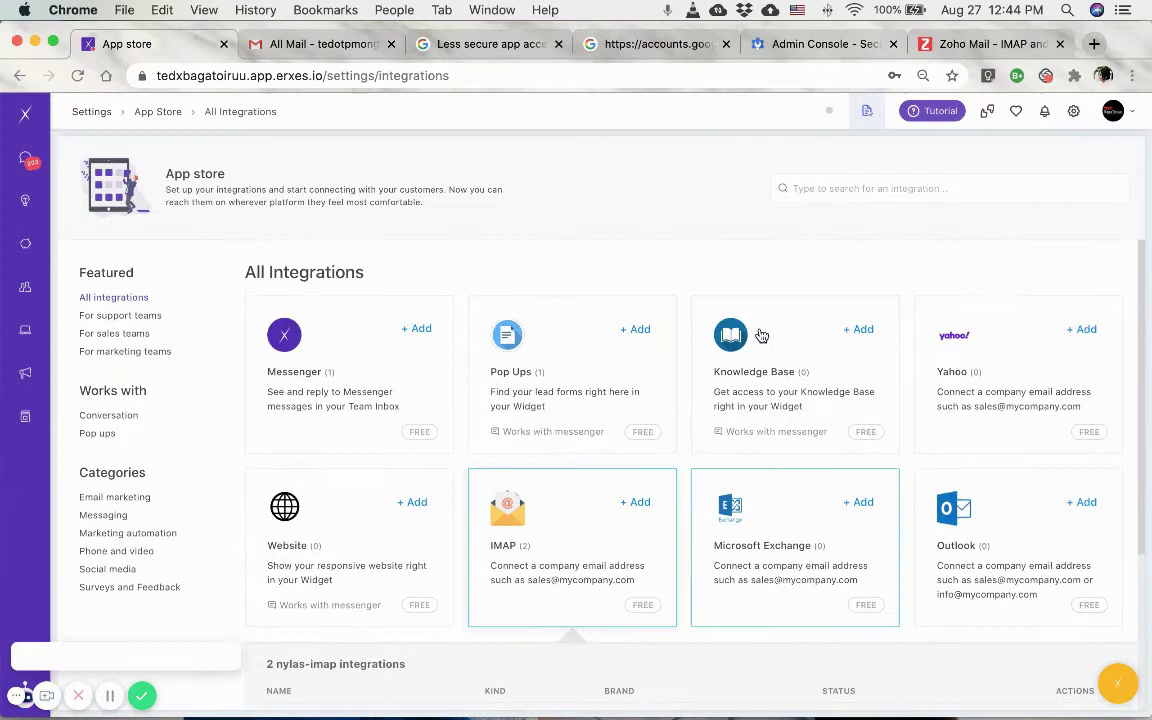
# Enter the Gmail address under Engage config's Email verification and send a verification email.
pyautogui.click(92, 112)
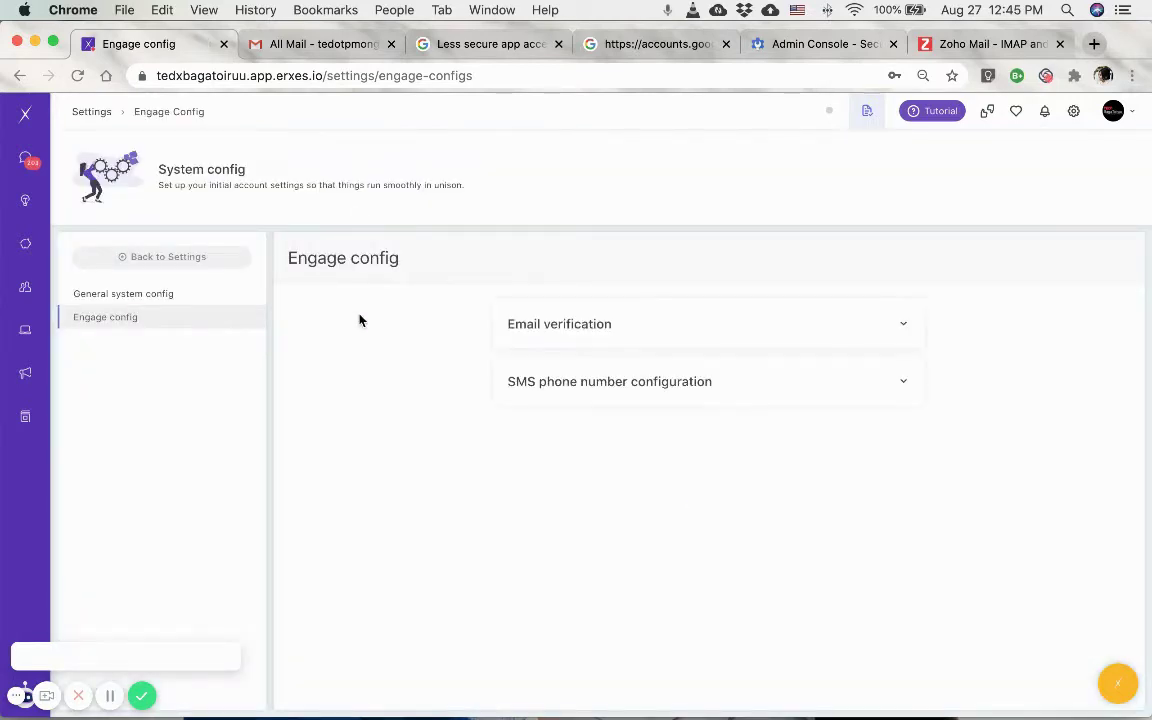
pyautogui.click(586, 327)
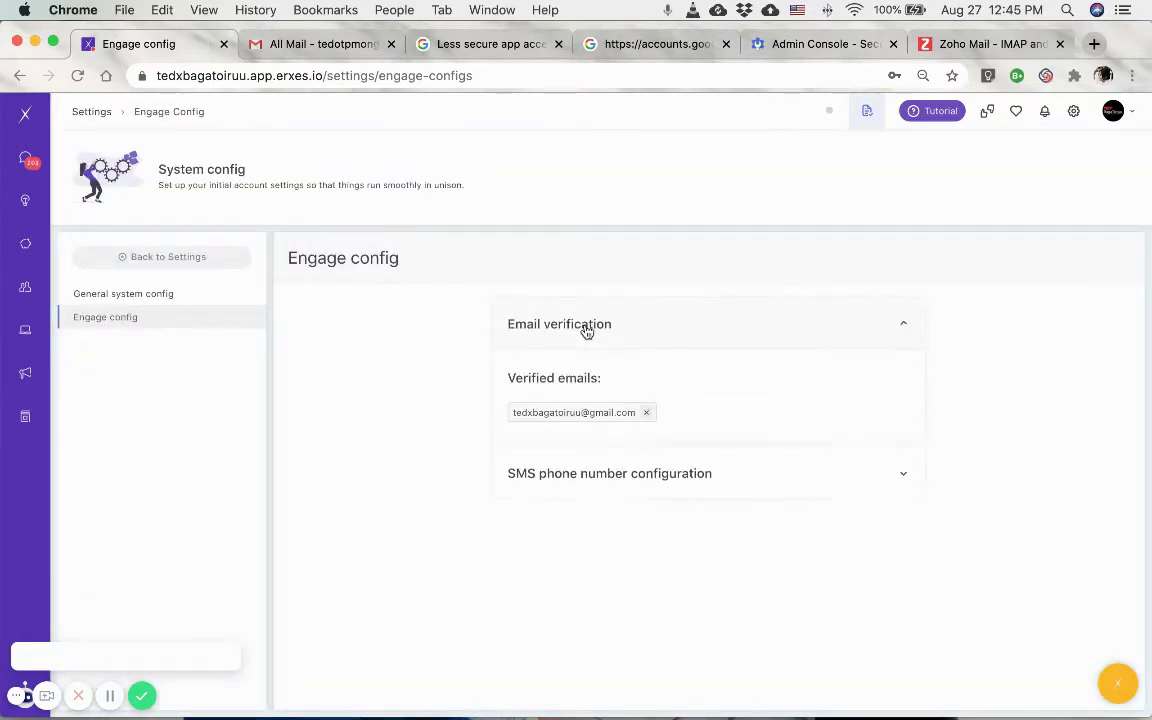
pyautogui.click(616, 459)
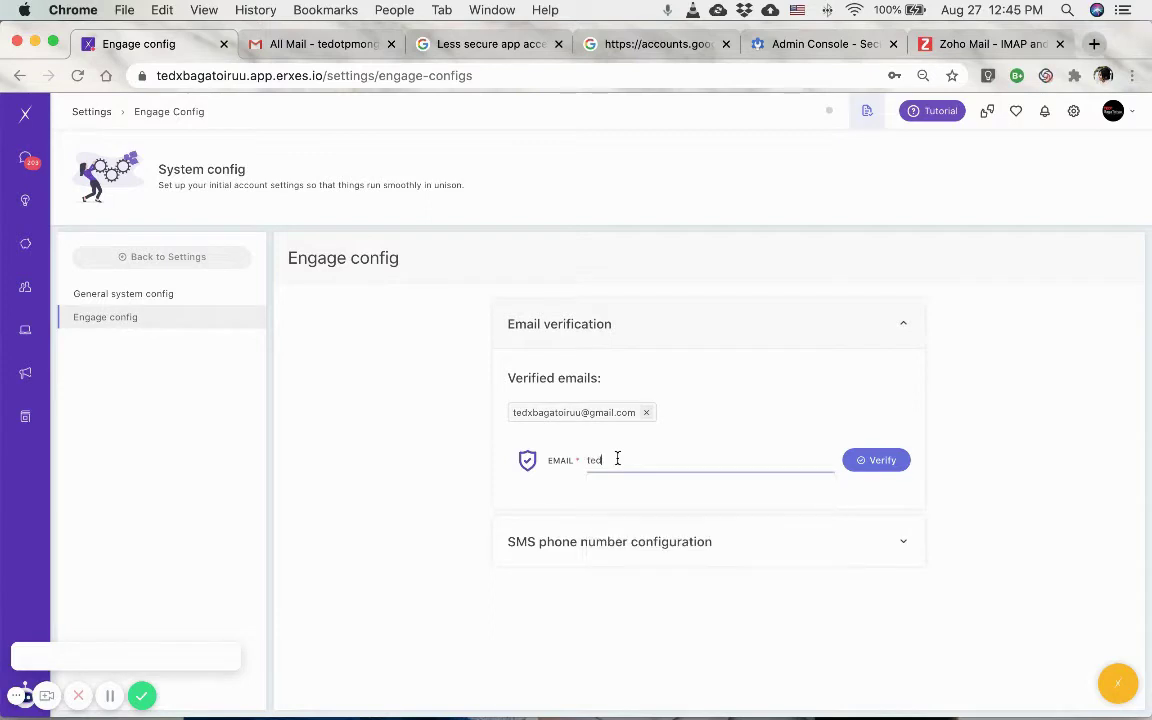
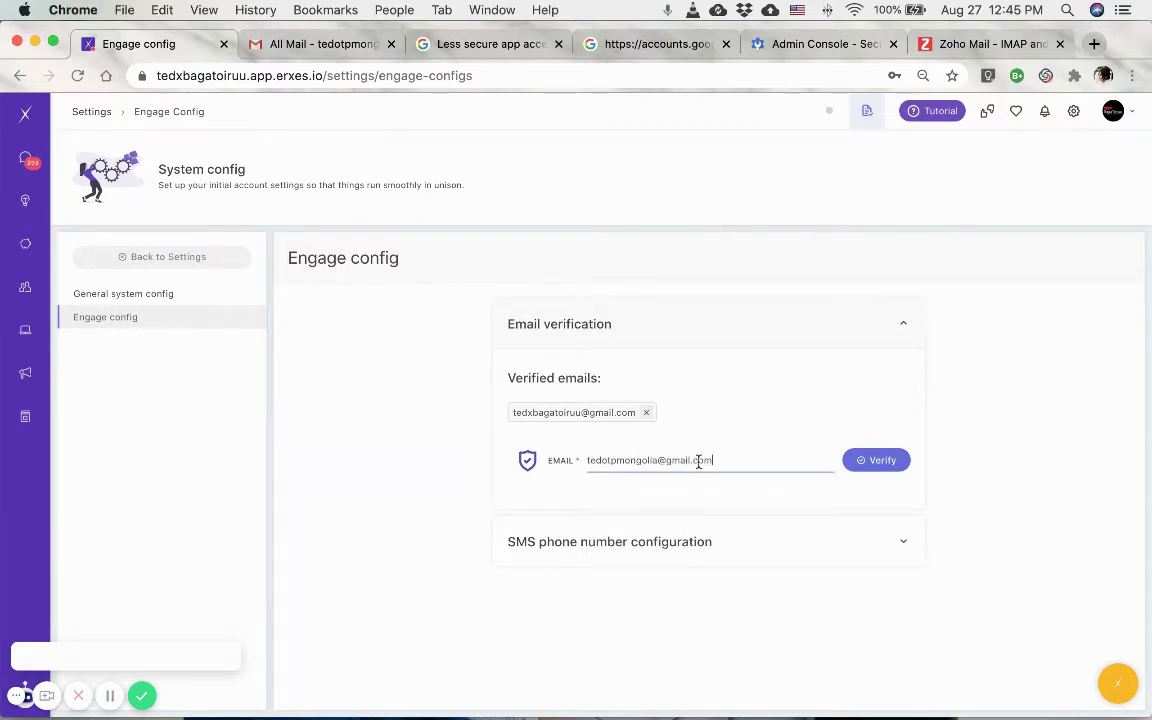
pyautogui.click(876, 460)
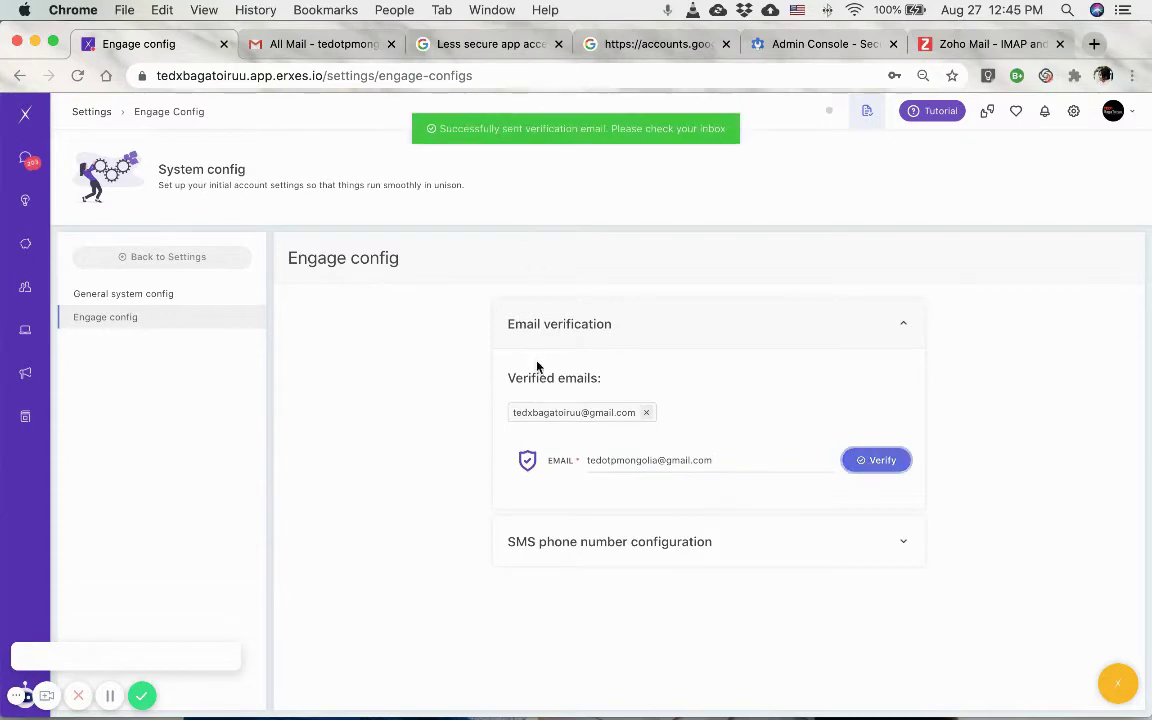
# Open the Amazon Web Services verification email in the Gmail inbox.
pyautogui.click(332, 52)
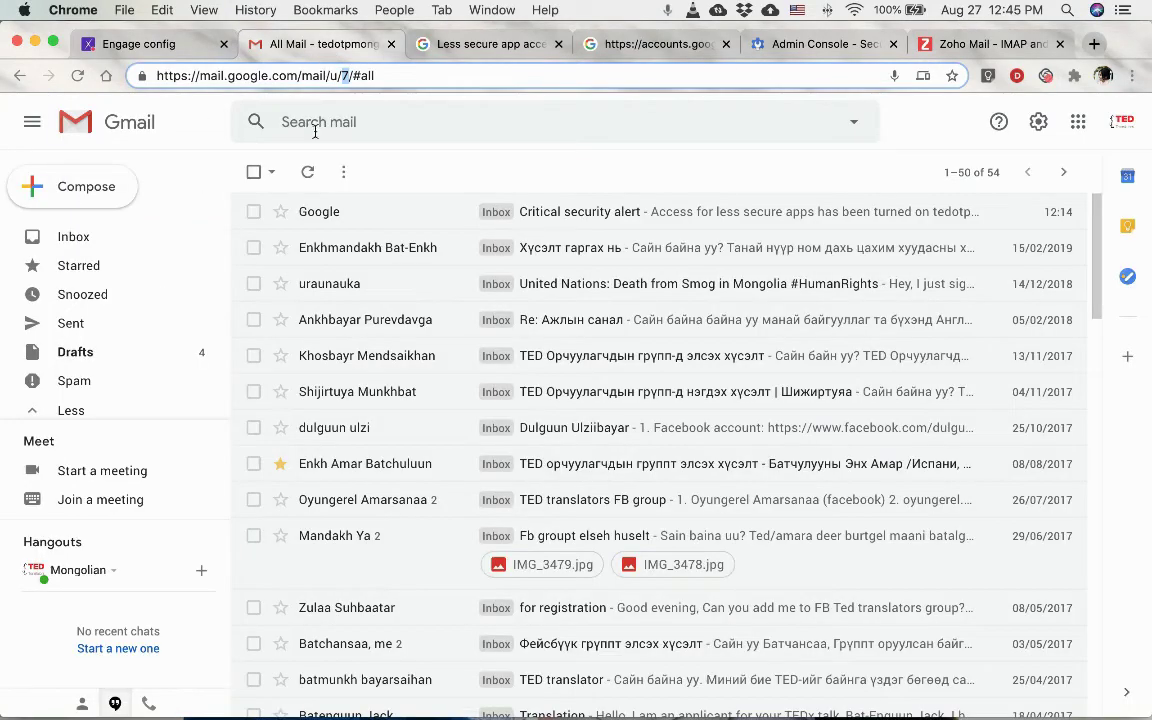
pyautogui.click(307, 172)
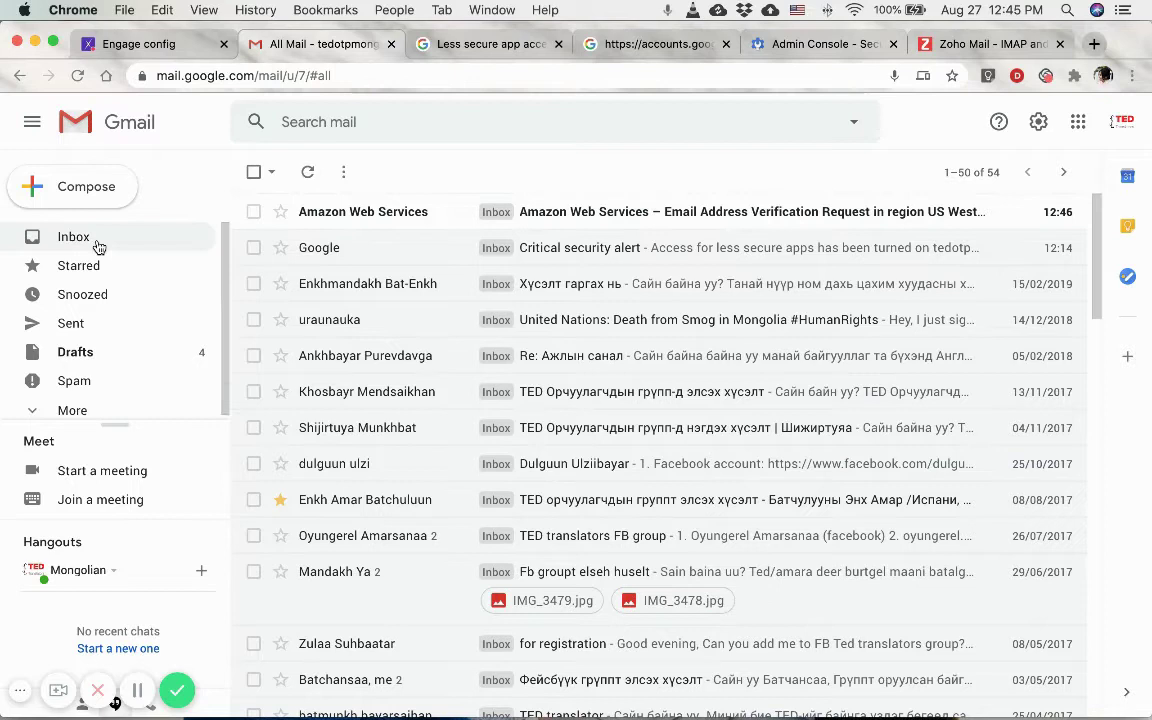
pyautogui.click(412, 217)
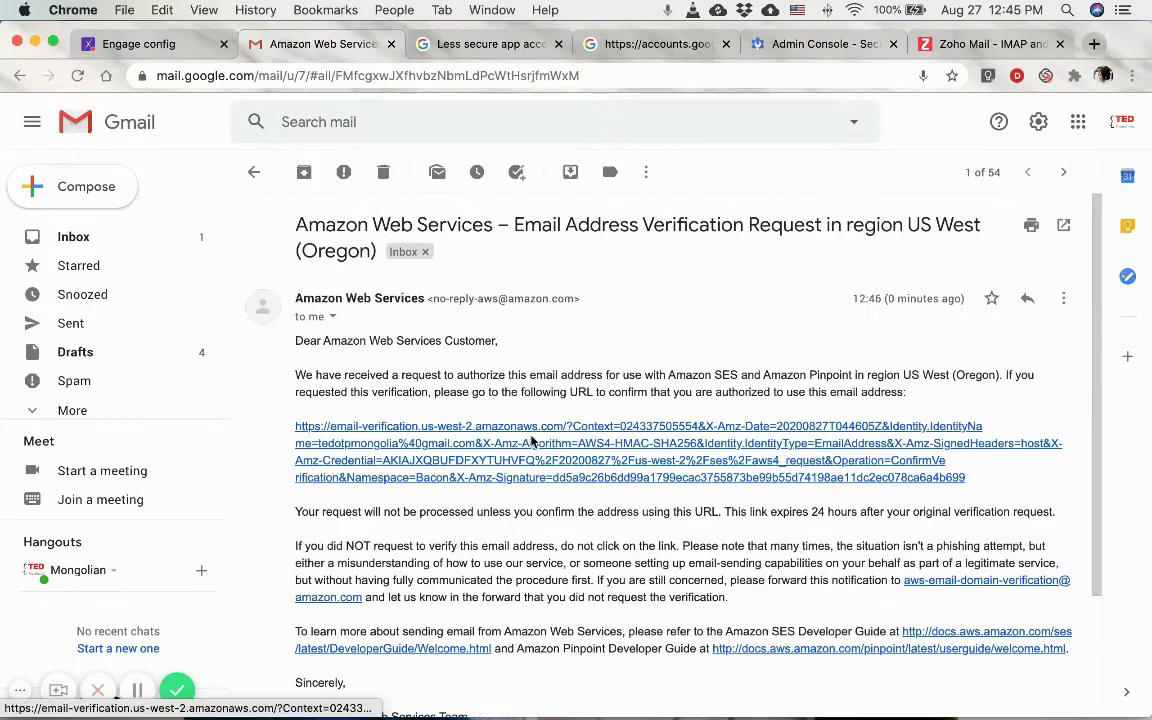
# Open the verification link in an incognito window, close it, and return to erxes.
pyautogui.tripleClick(470, 433)
pyautogui.rightClick(470, 433)
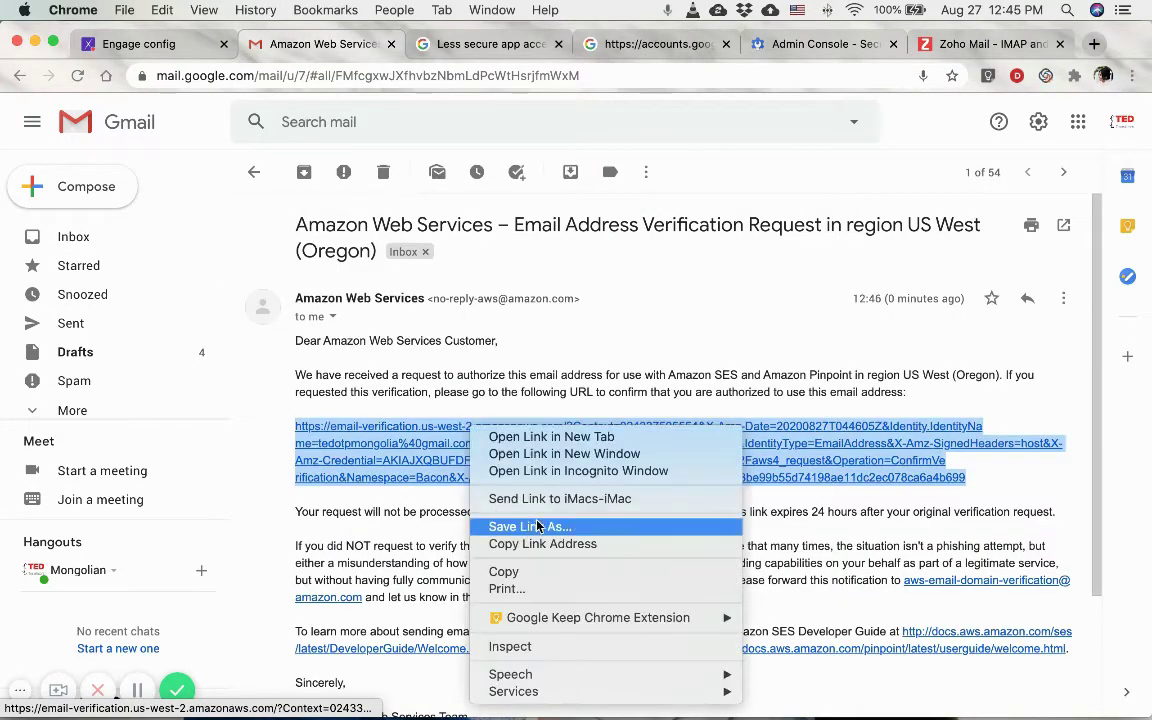
pyautogui.click(572, 472)
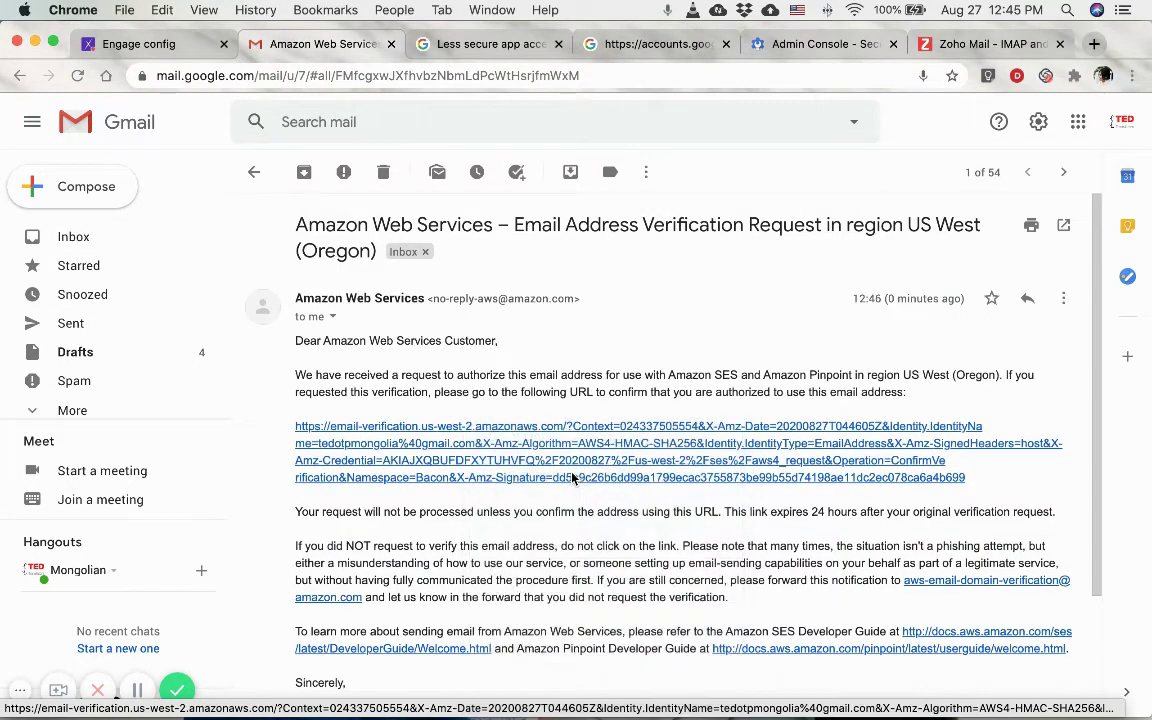
pyautogui.press('super+w')
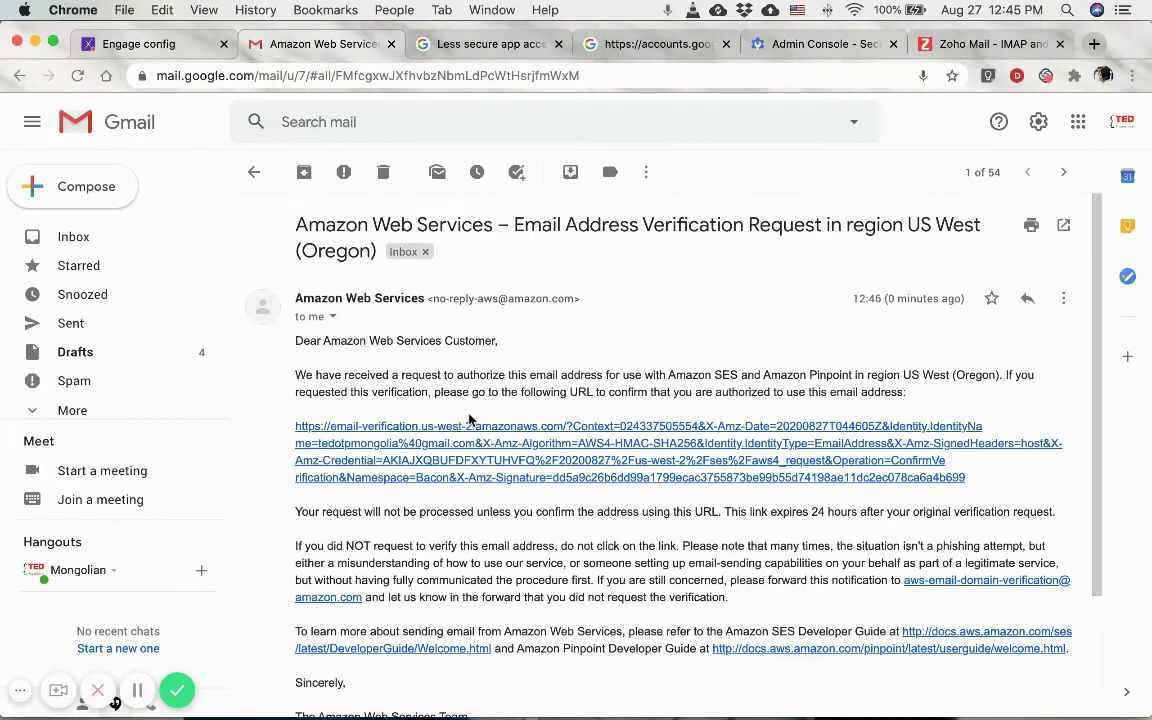
pyautogui.press('super+1')
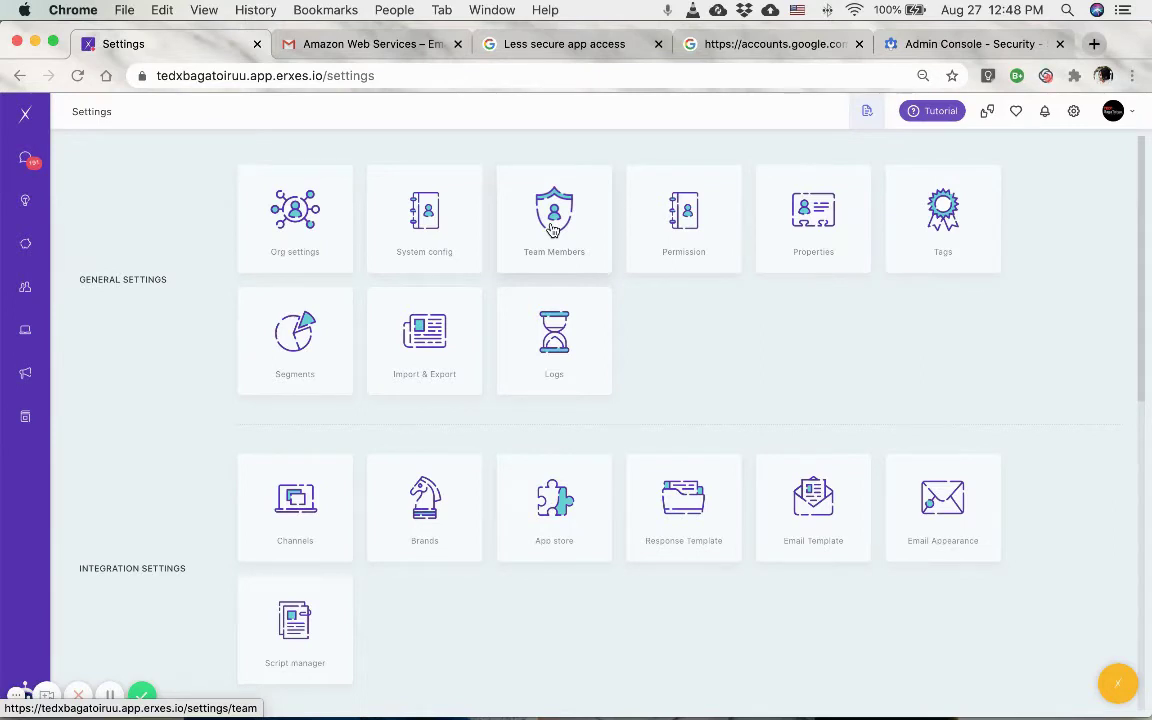
# Begin a team member invitation with the second Gmail account's address and its password.
pyautogui.click(552, 230)
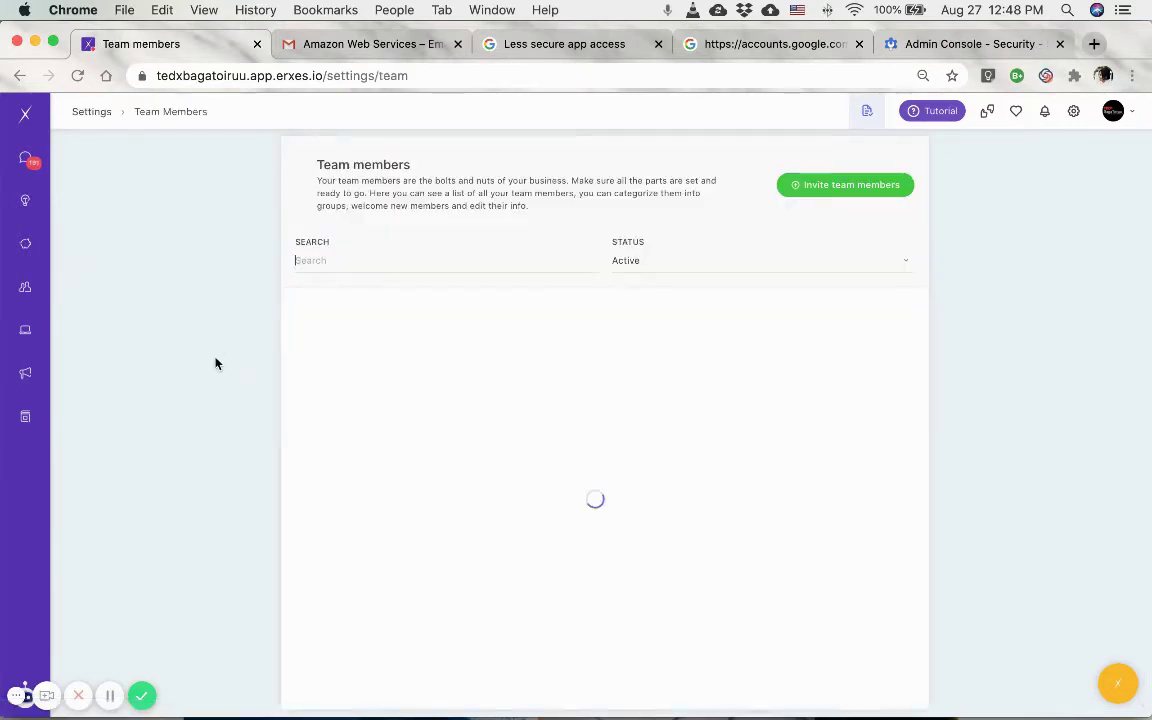
pyautogui.click(843, 192)
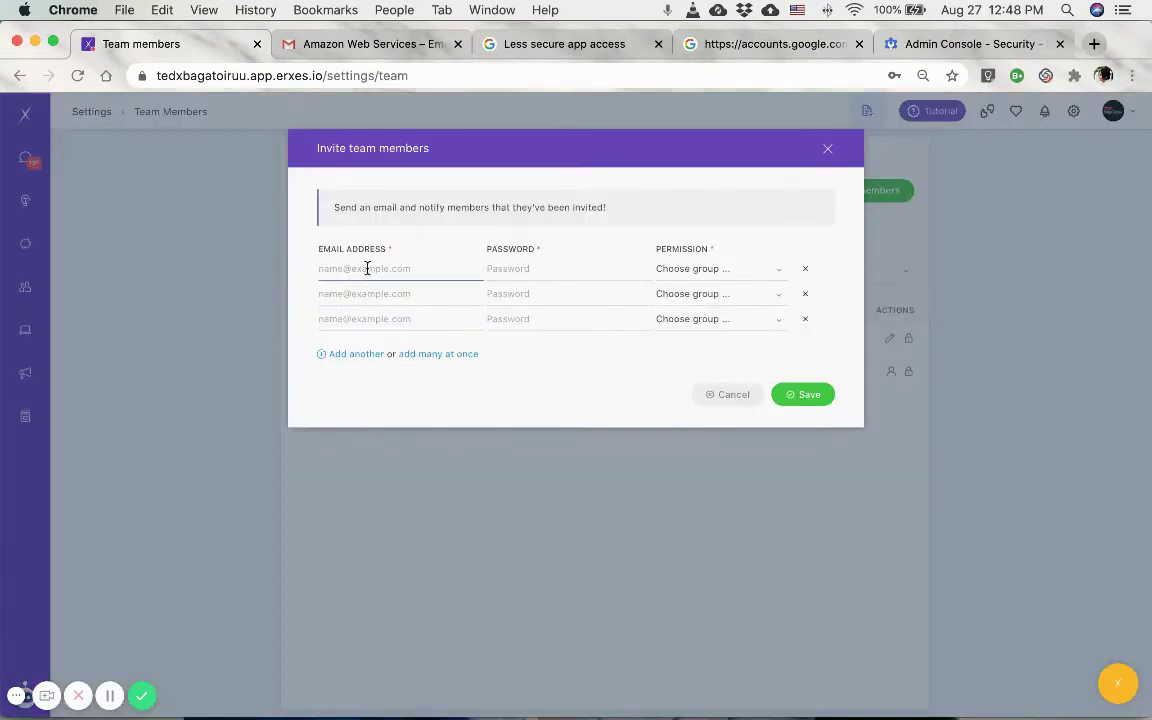
pyautogui.click(553, 268)
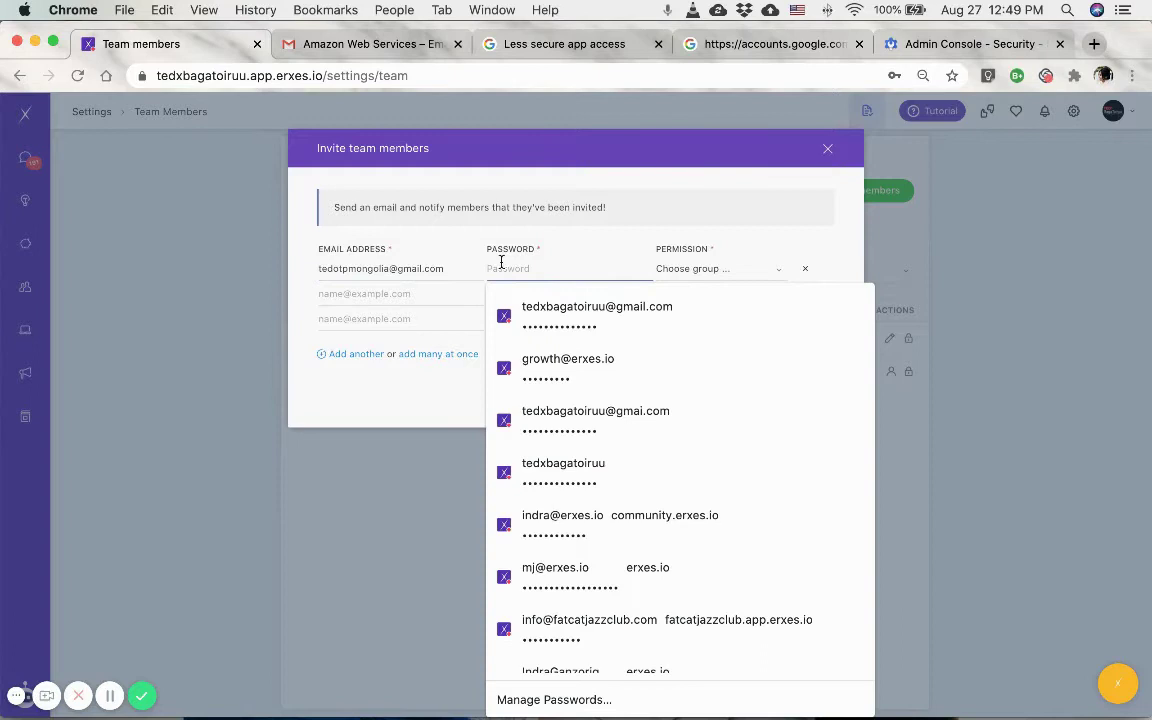
pyautogui.click(551, 209)
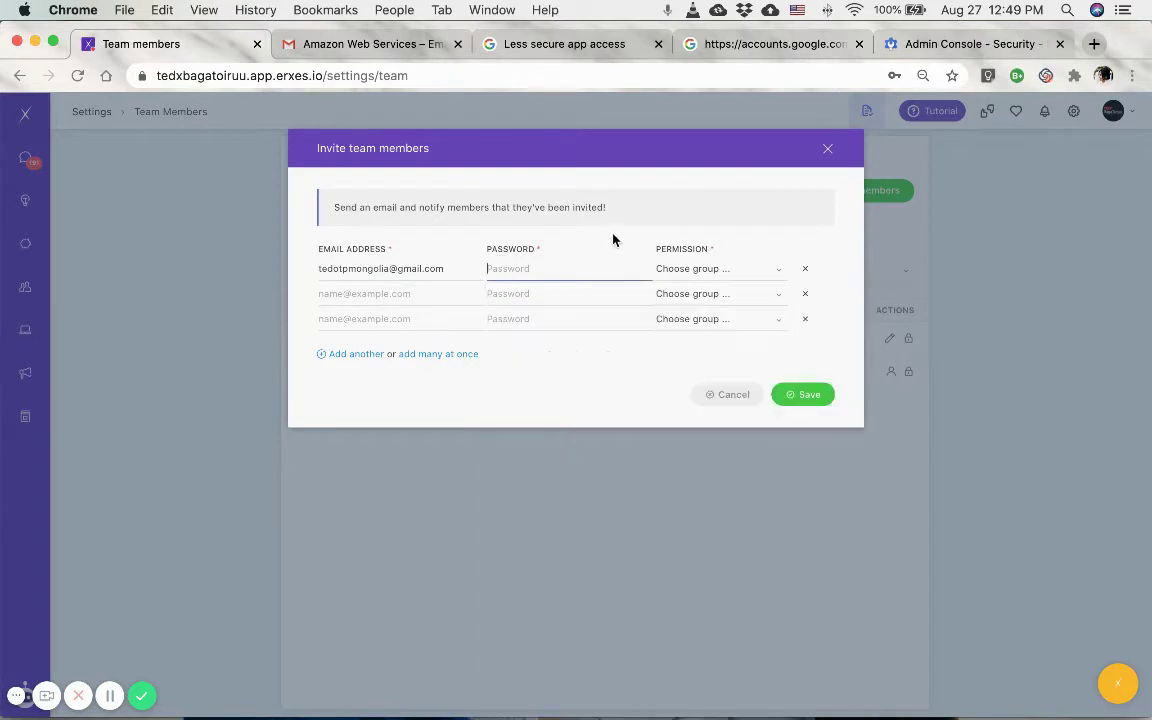
pyautogui.click(553, 271)
pyautogui.click(406, 268)
pyautogui.click(505, 271)
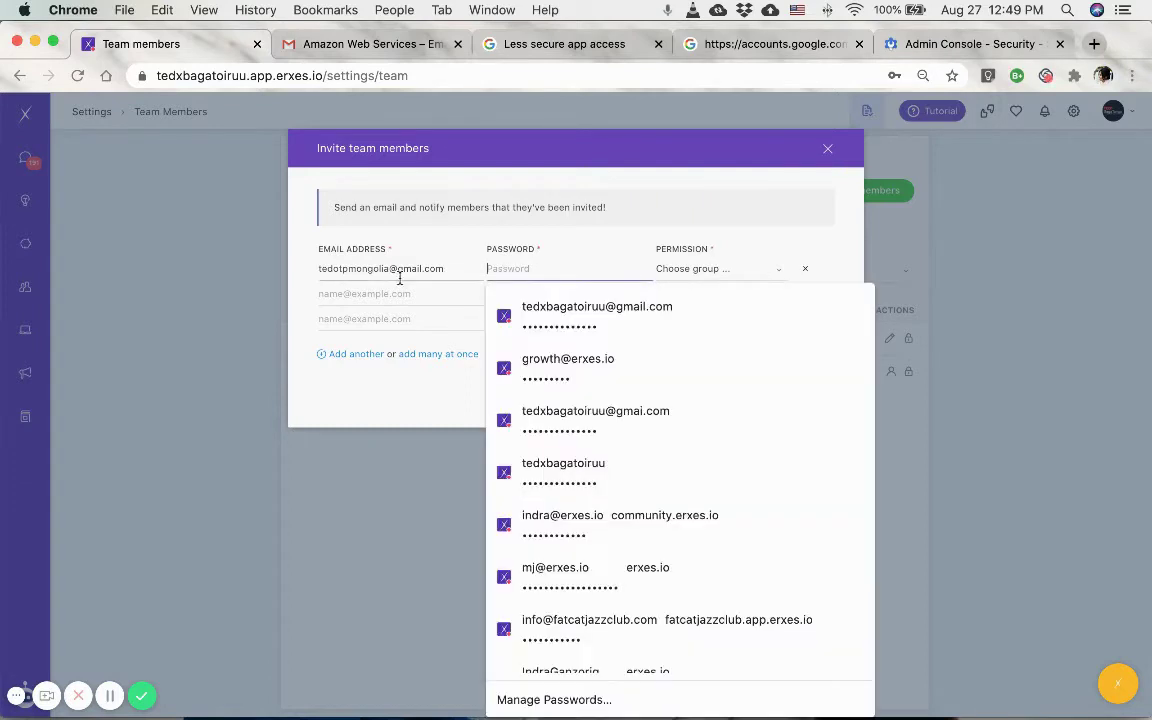
pyautogui.click(366, 268)
pyautogui.click(524, 268)
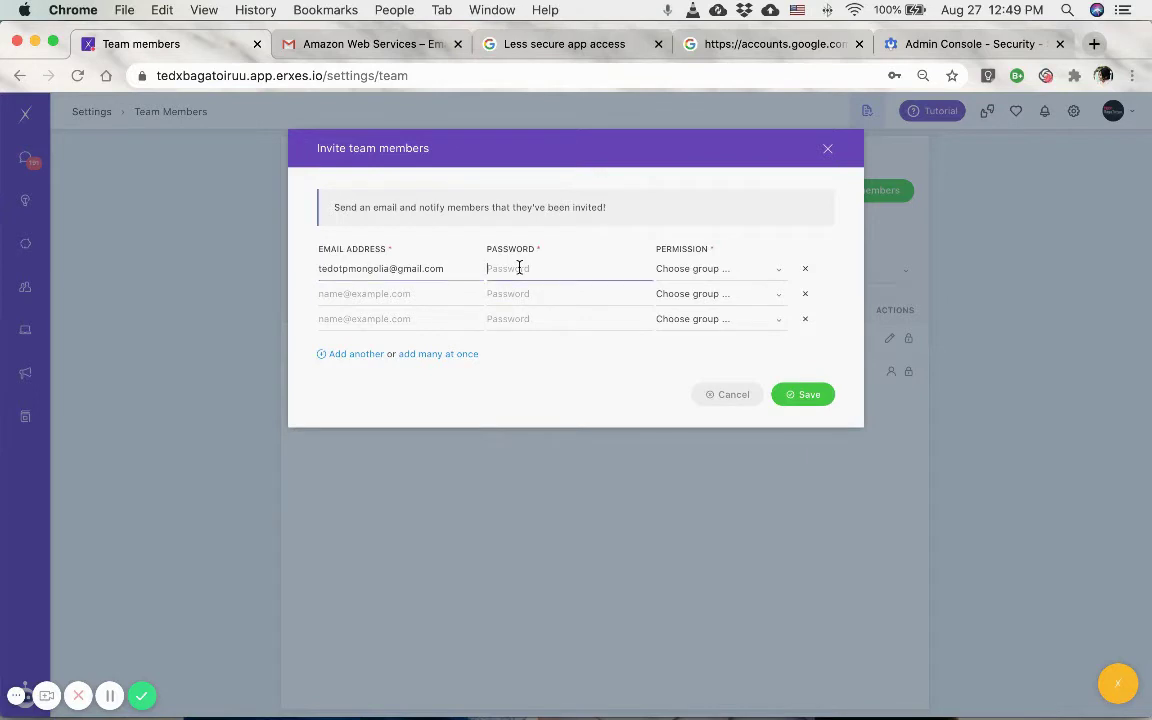
pyautogui.click(565, 233)
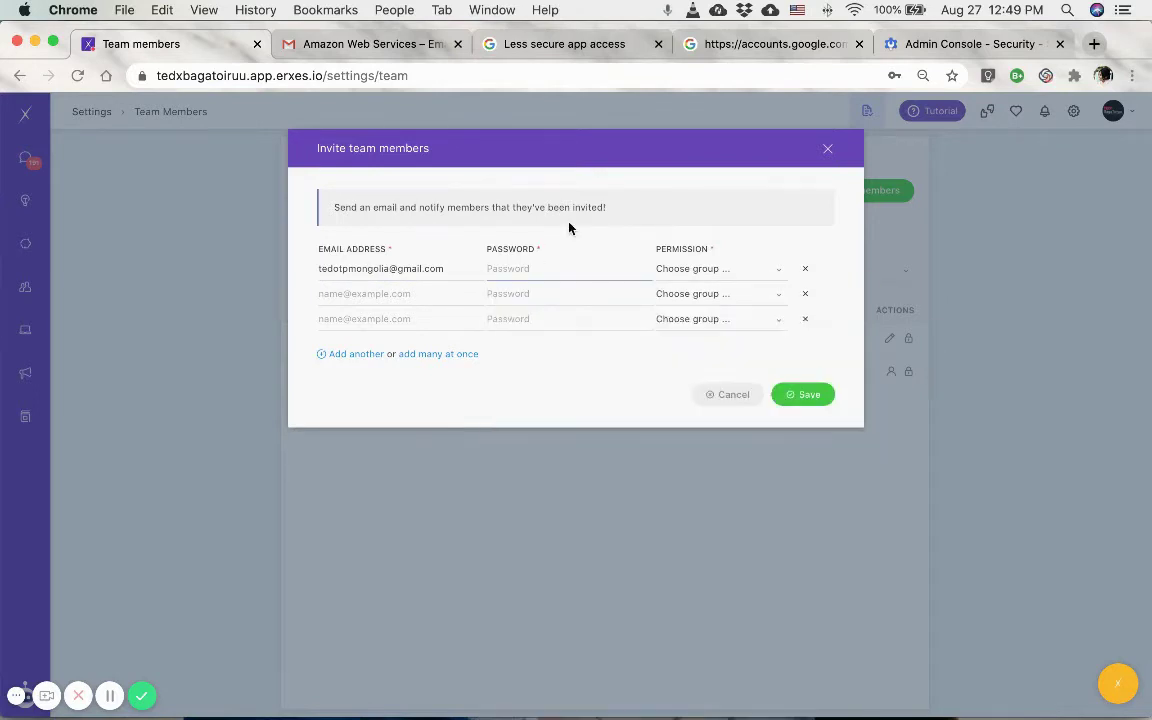
pyautogui.click(525, 268)
pyautogui.write('••••')
# Give the invitee Admin permission, remove the two empty invite rows, and send the invitation.
pyautogui.click(715, 268)
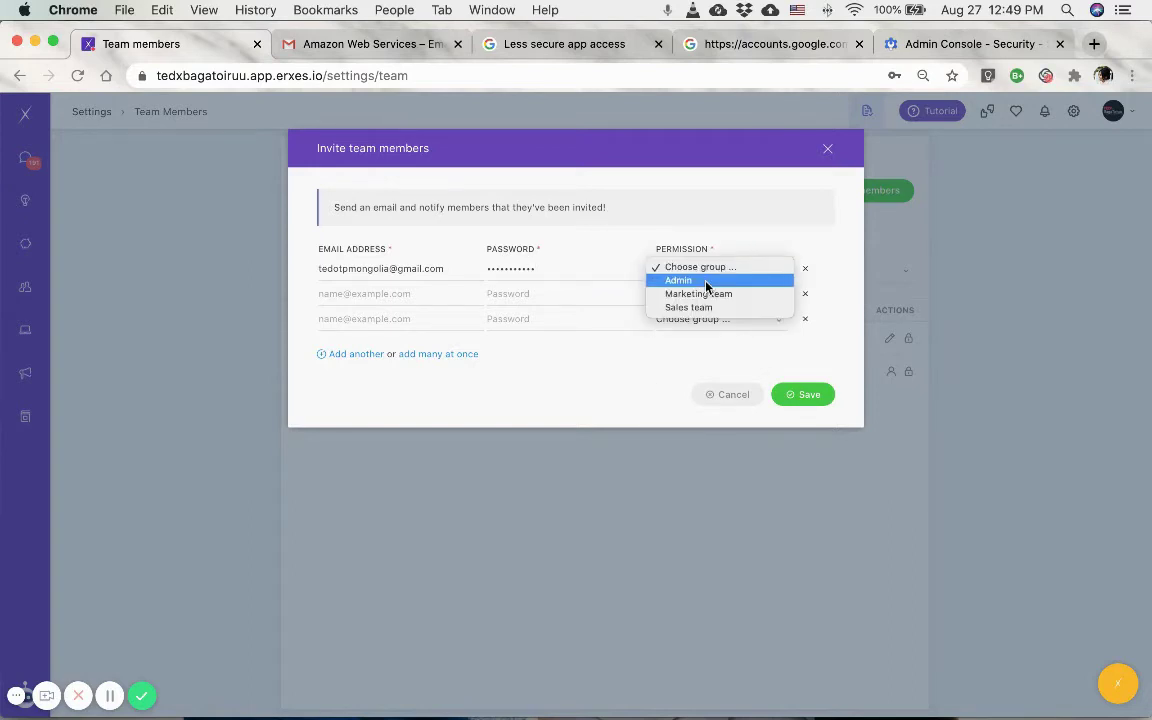
pyautogui.click(706, 281)
pyautogui.click(380, 295)
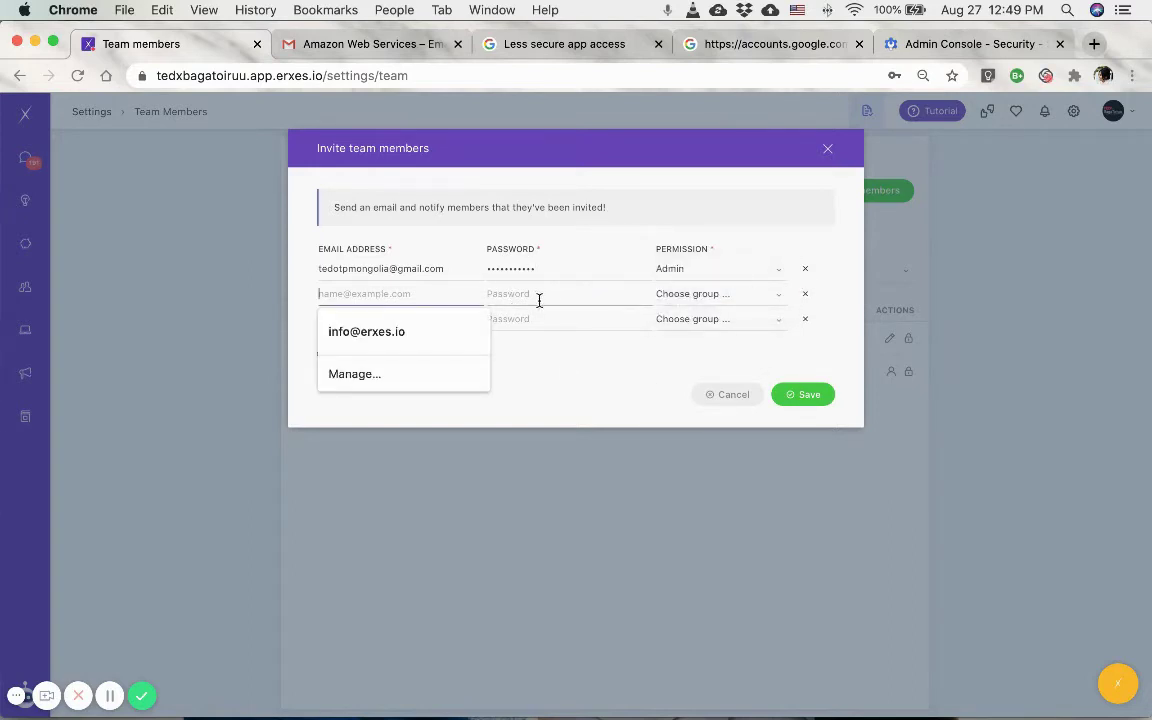
pyautogui.press('Escape')
pyautogui.click(808, 296)
pyautogui.click(808, 296)
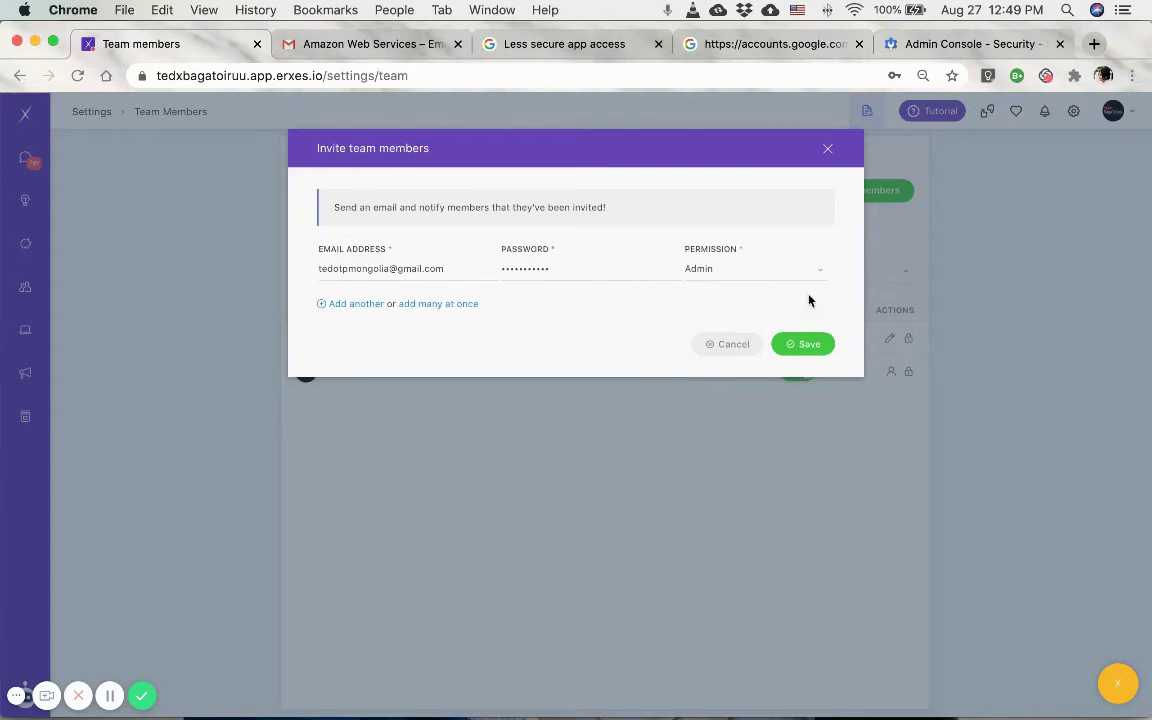
pyautogui.click(805, 342)
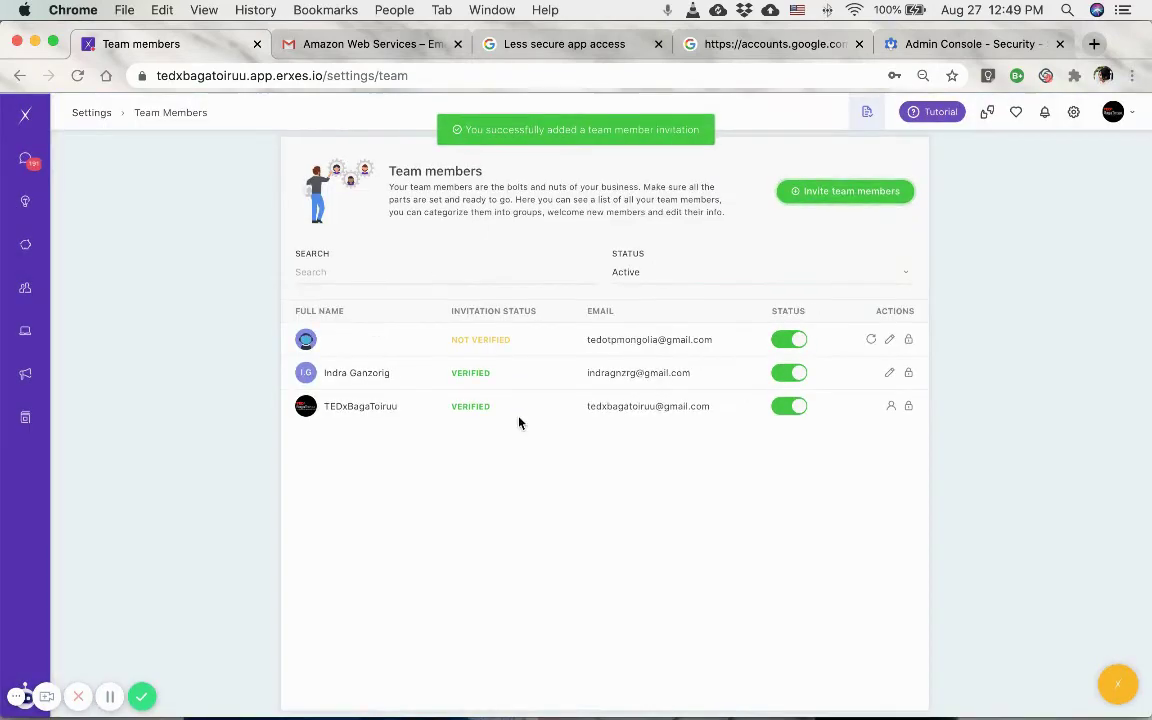
# Switch off the extra teammate's Status so only the two organisation accounts stay active, then go to Engage.
pyautogui.click(356, 44)
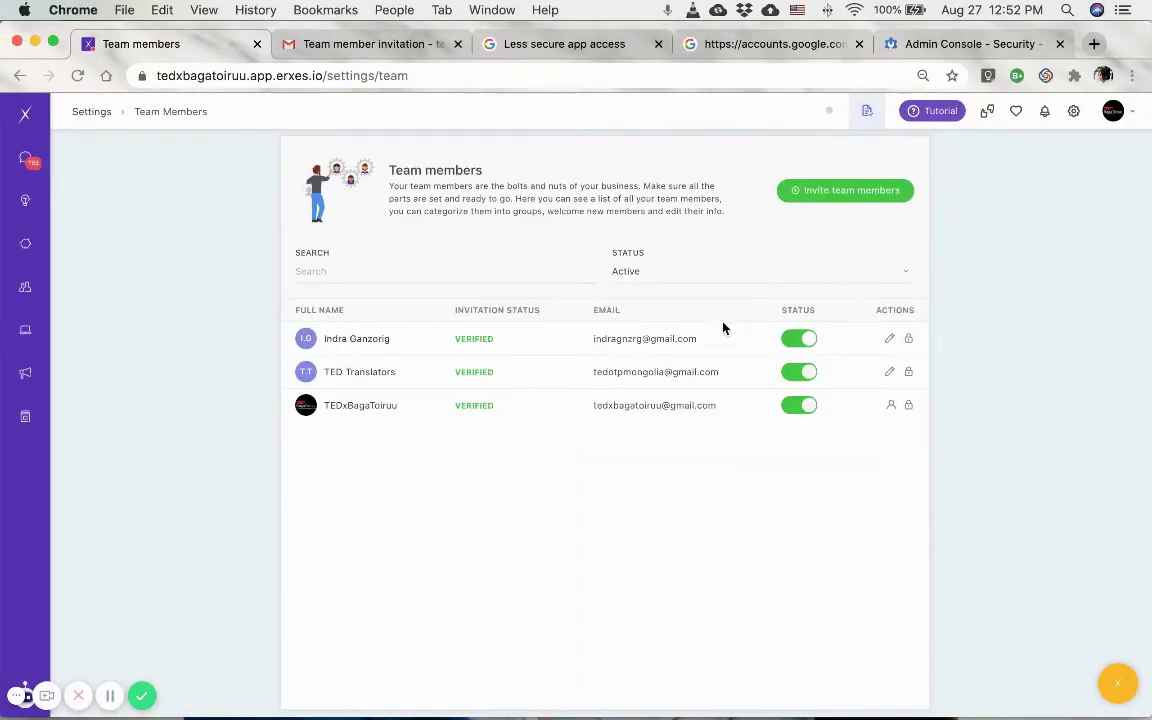
pyautogui.click(810, 340)
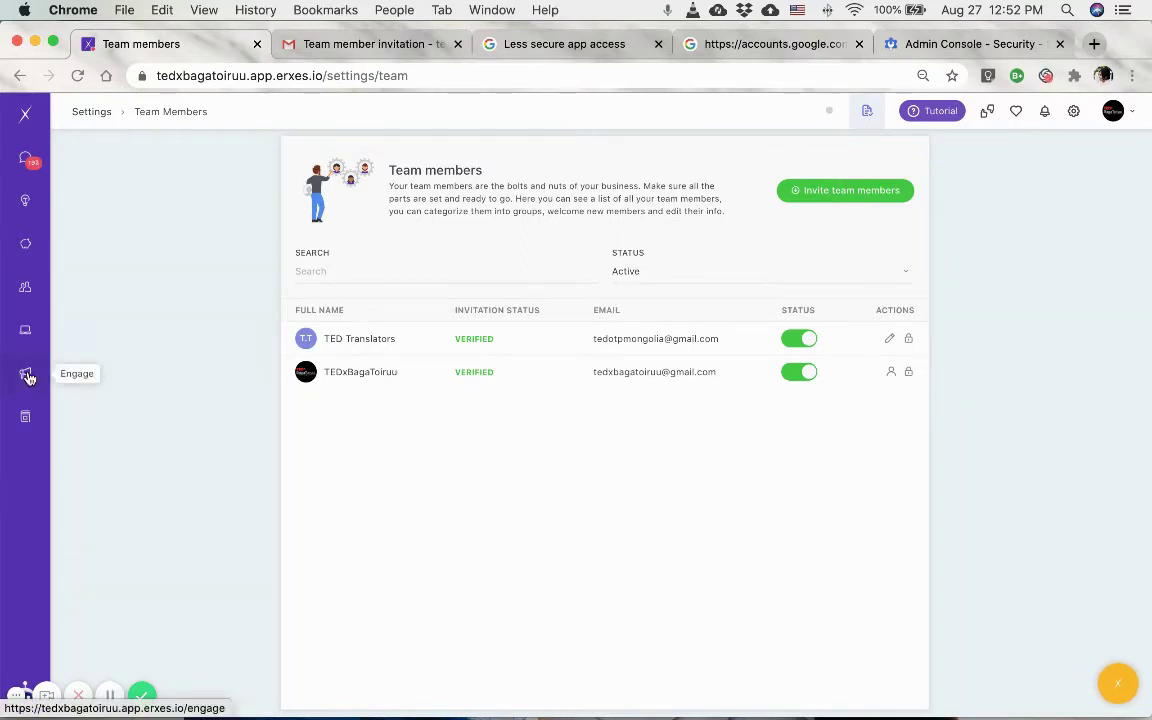
pyautogui.click(28, 377)
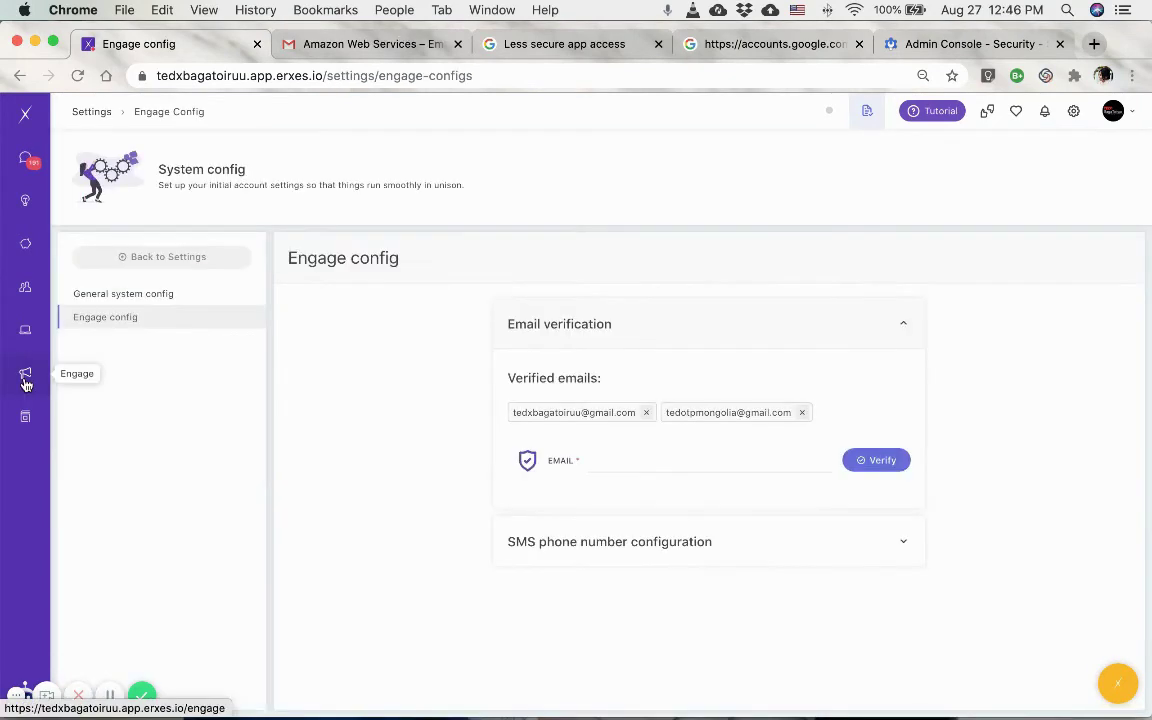
# From the Engage message list, begin a new auto message using the Email channel.
pyautogui.click(25, 380)
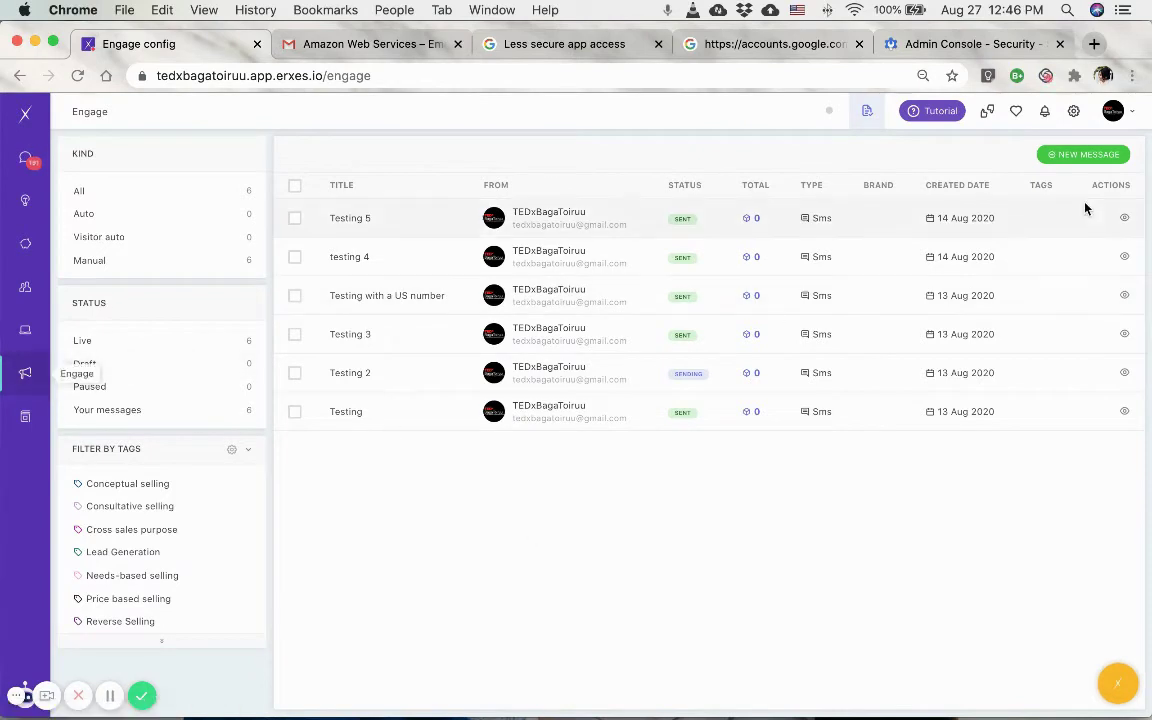
pyautogui.click(1072, 154)
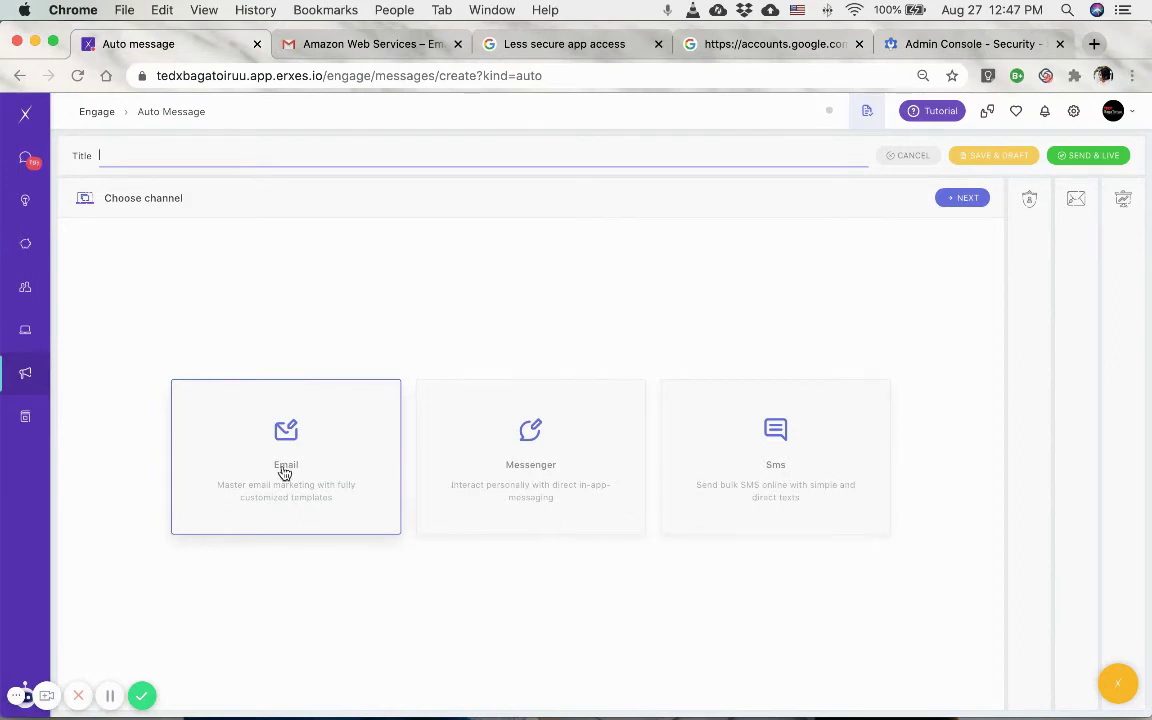
# Target the All Customers segment (118 customers) and continue to composing the email.
pyautogui.click(954, 201)
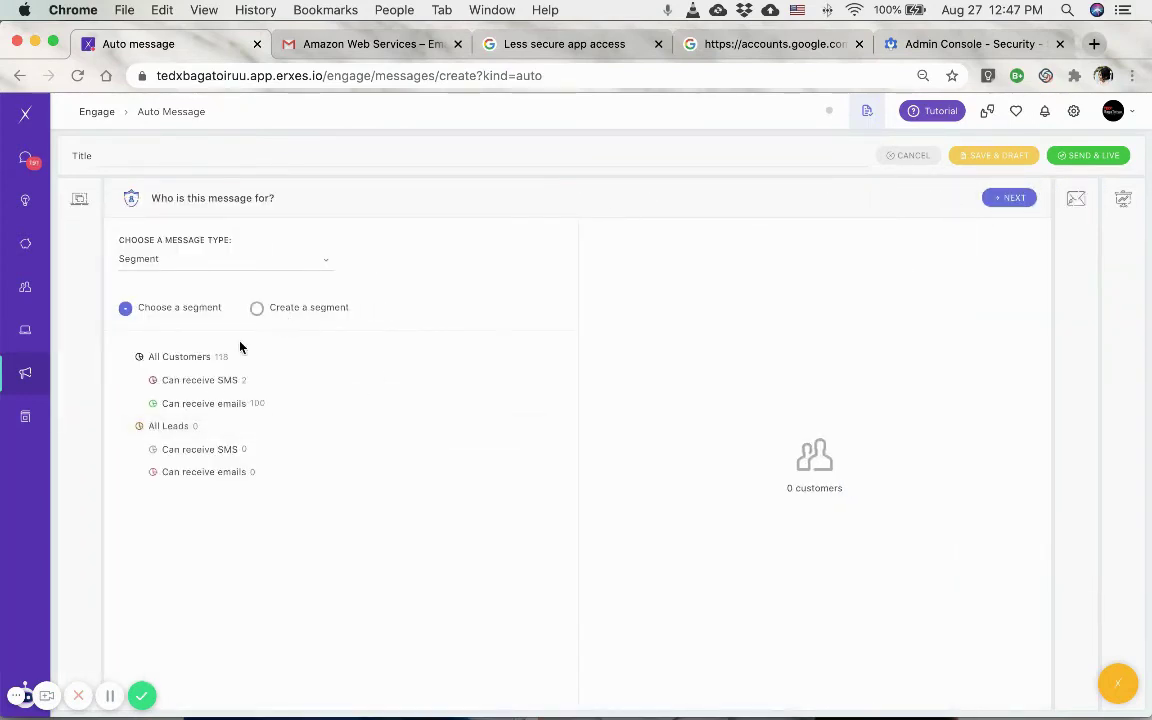
pyautogui.click(180, 368)
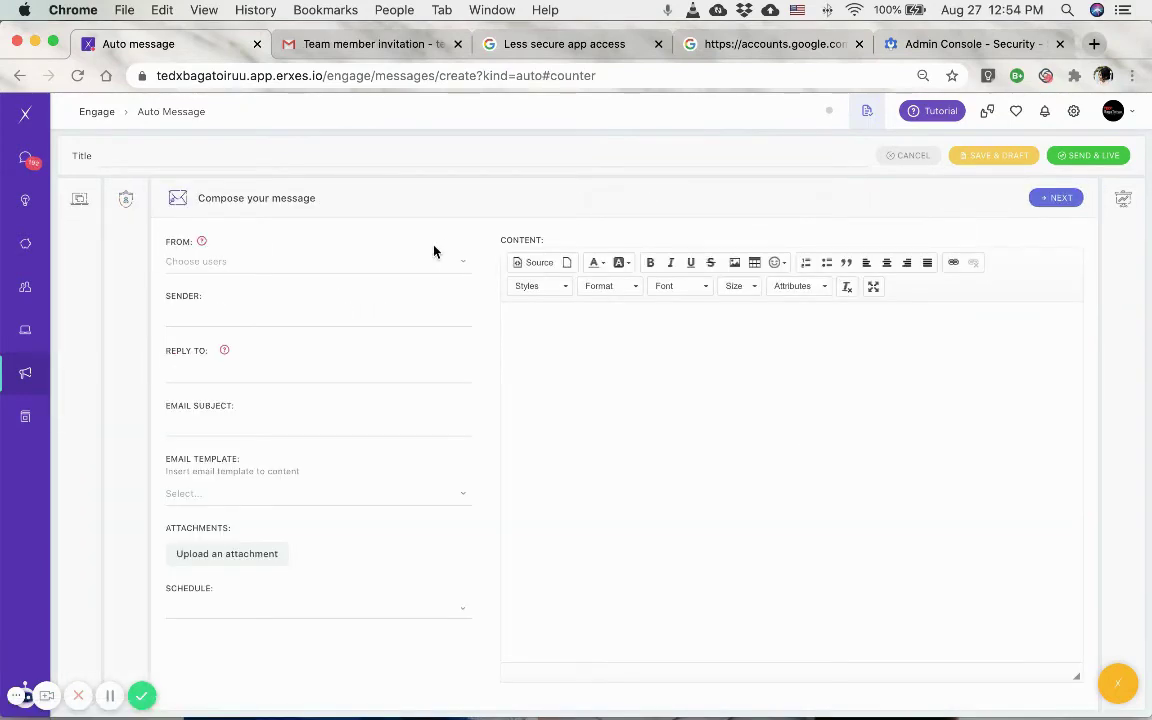
pyautogui.click(302, 261)
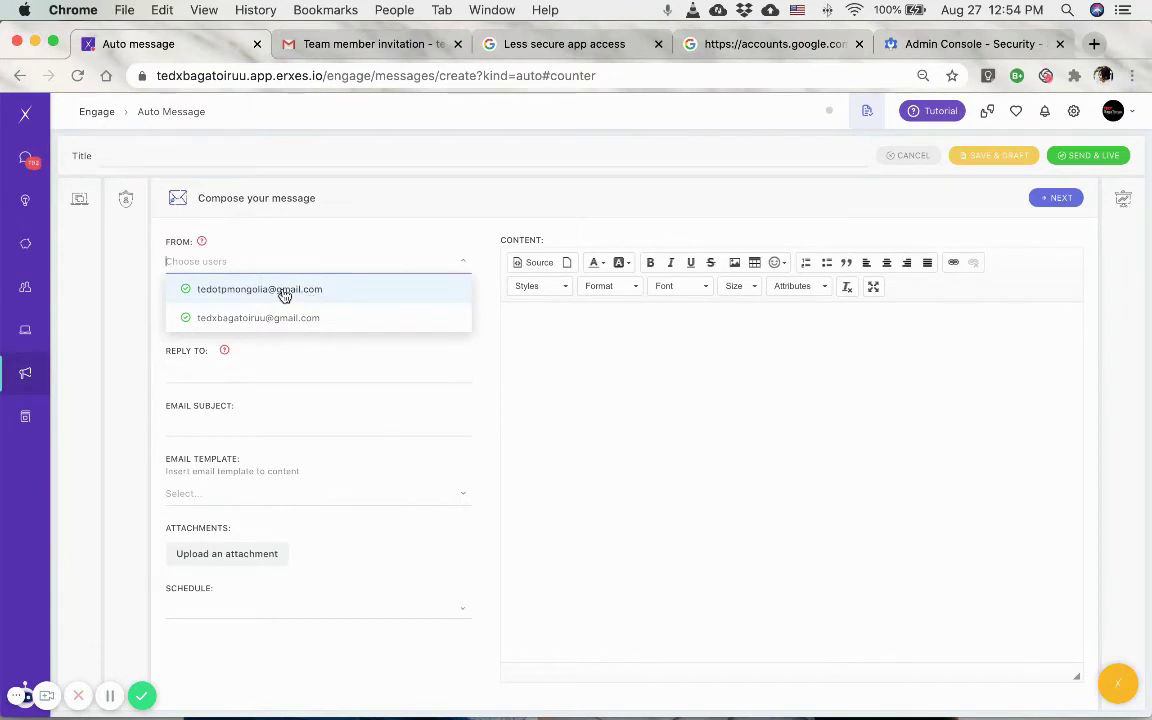
# Choose the new Gmail account as sender and change the schedule from Every Month to Every Year.
pyautogui.click(284, 292)
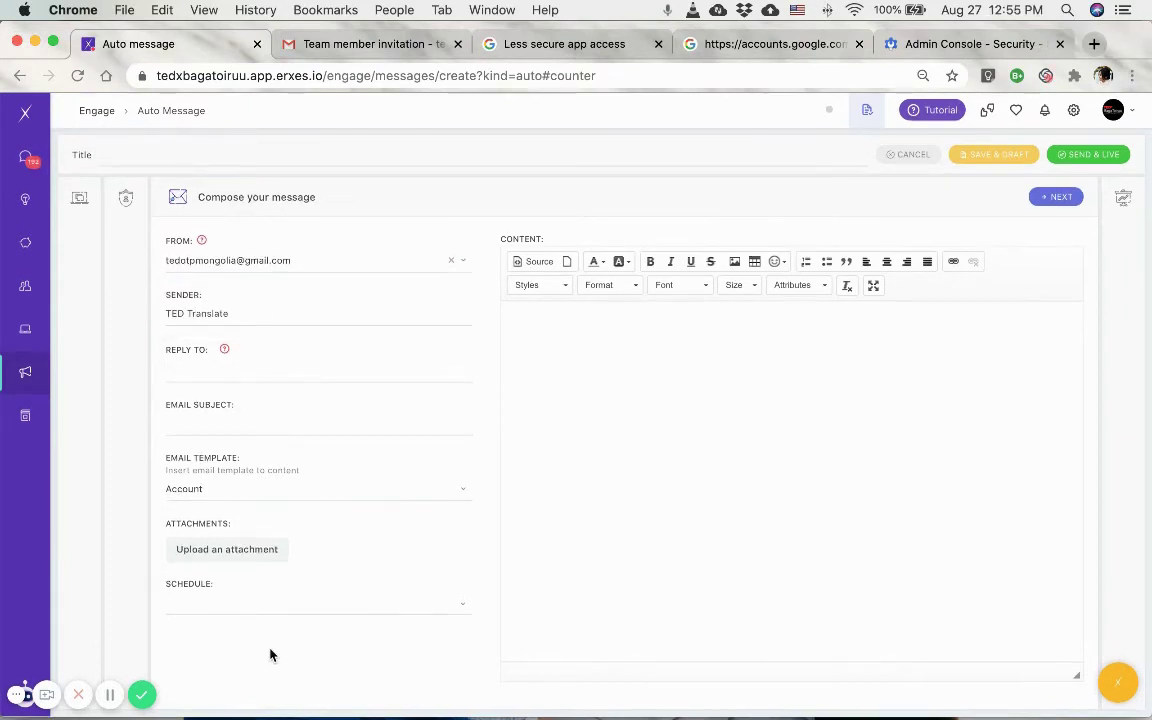
pyautogui.click(262, 603)
pyautogui.scroll(-3, 262, 640)
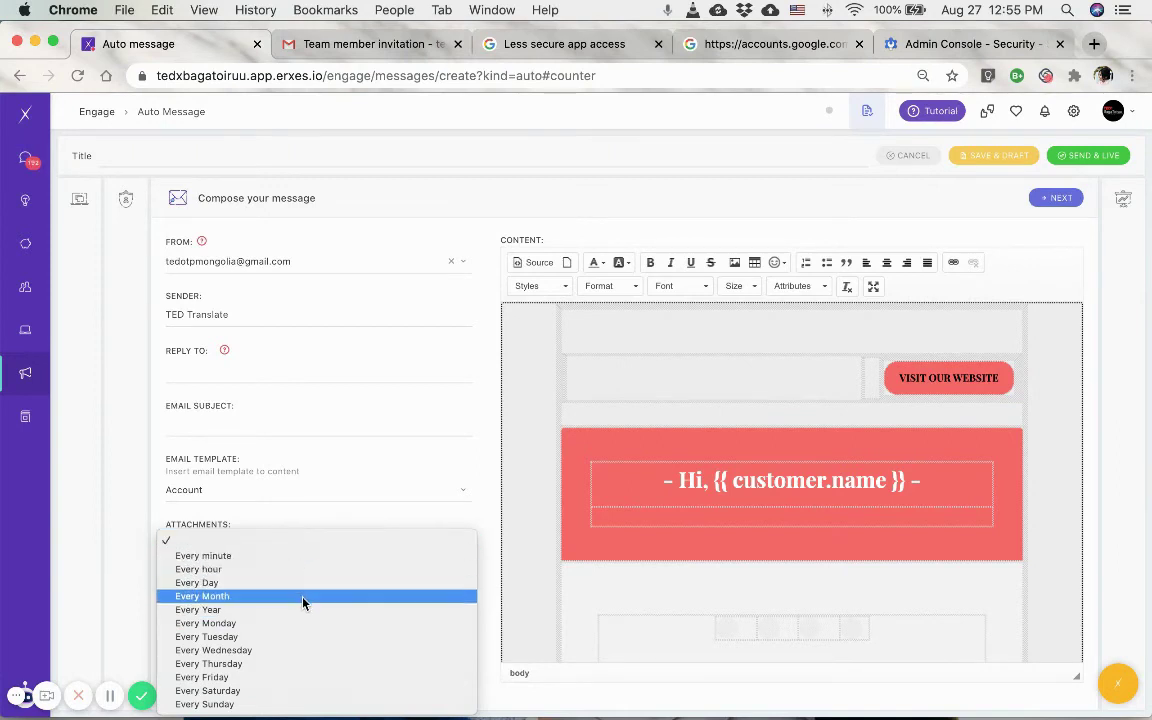
pyautogui.click(304, 603)
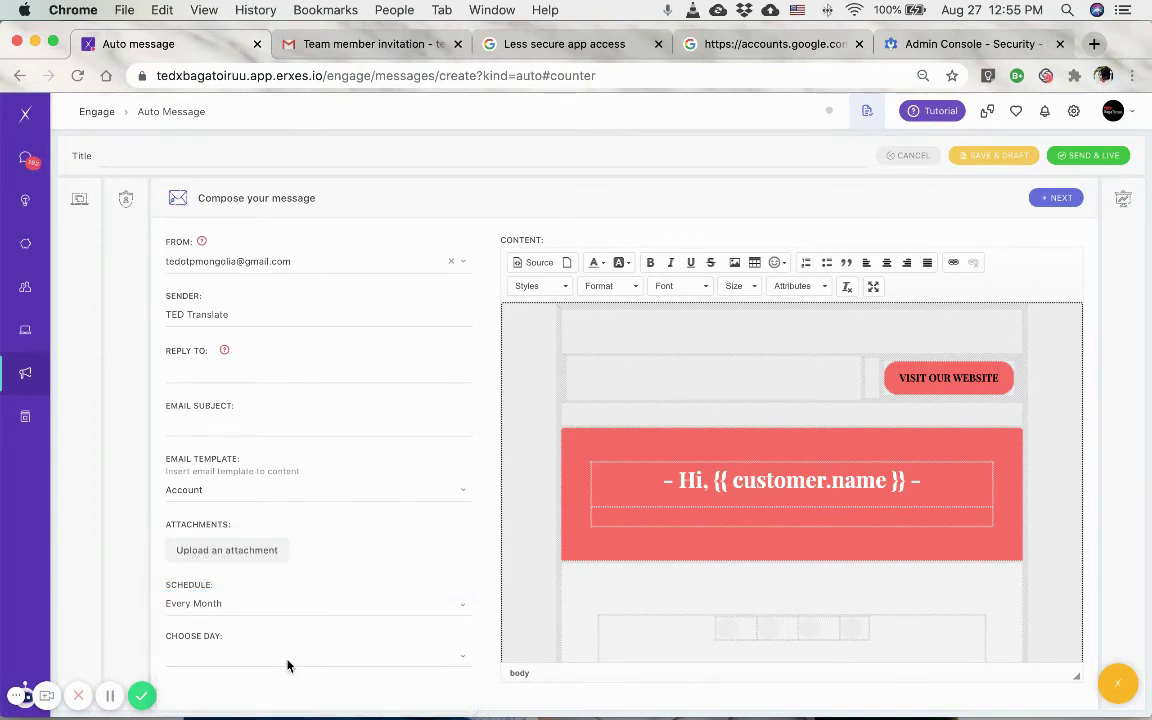
pyautogui.click(273, 655)
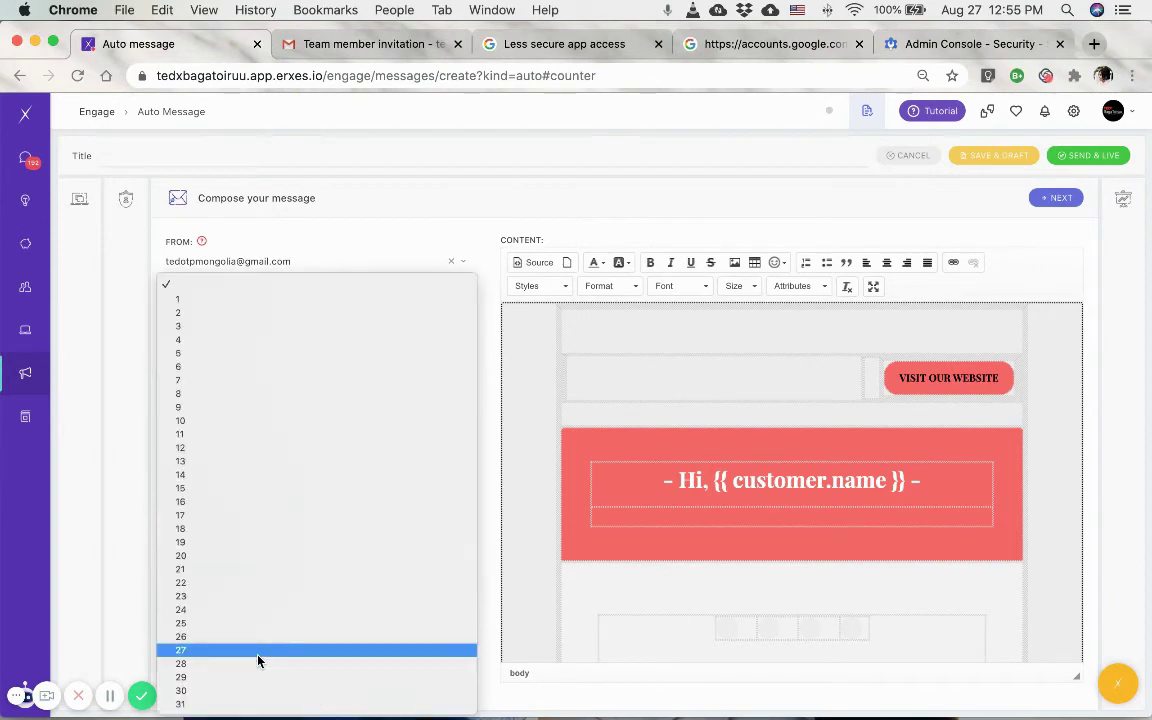
pyautogui.click(514, 206)
pyautogui.click(219, 605)
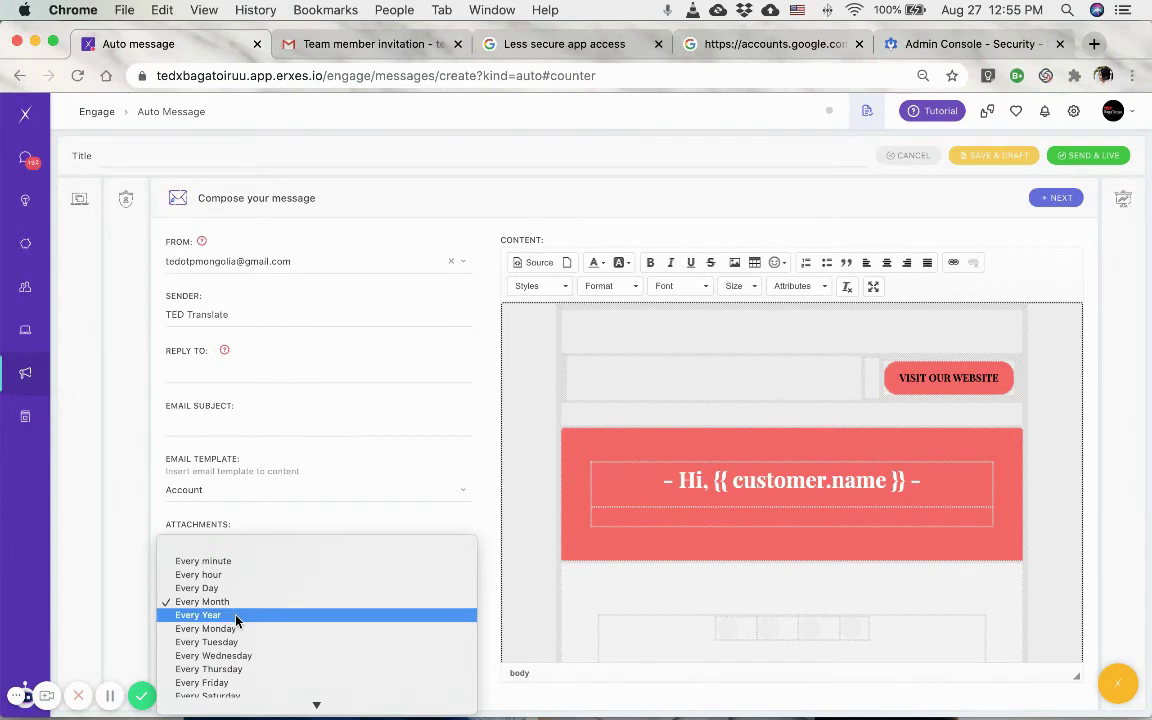
pyautogui.press('Escape')
pyautogui.press('Down')
pyautogui.click(257, 652)
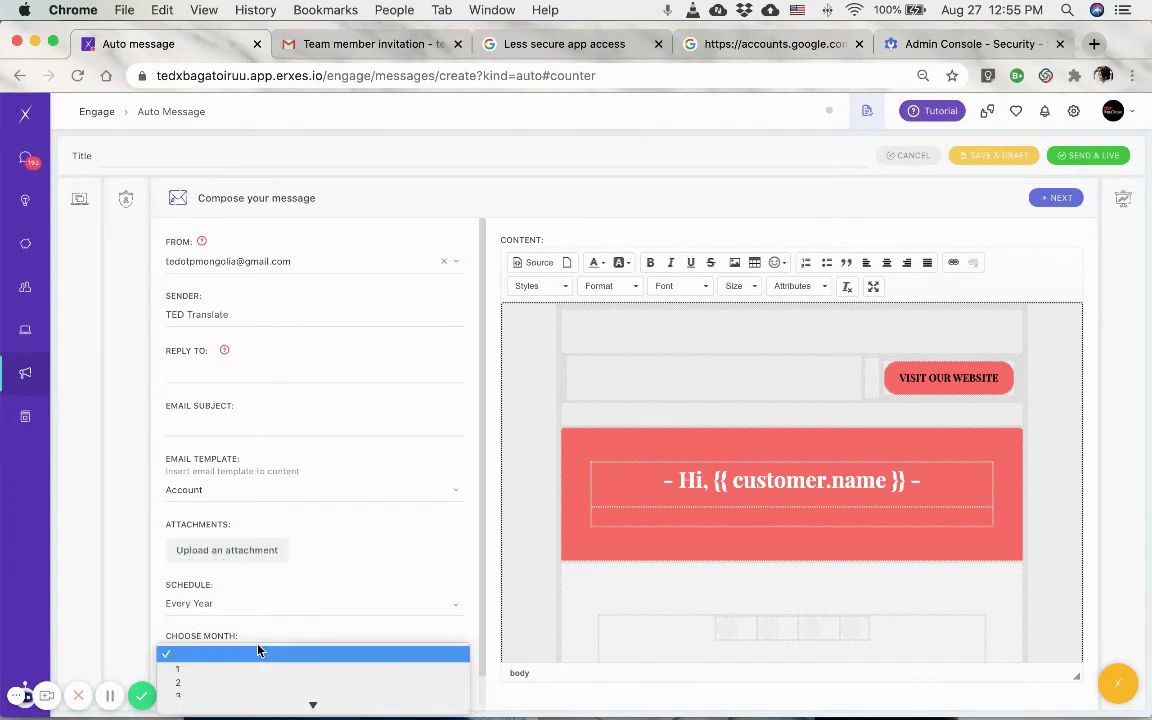
pyautogui.click(455, 505)
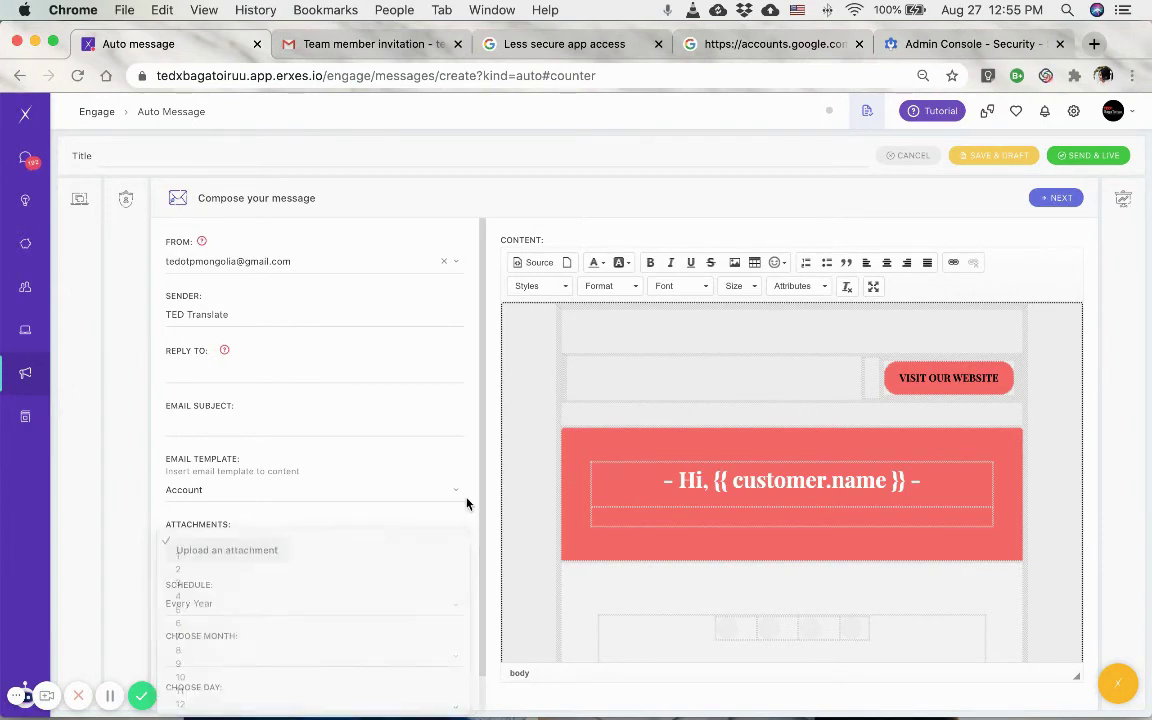
# View the message's Full Preview, then return to the Engage message list.
pyautogui.click(1064, 199)
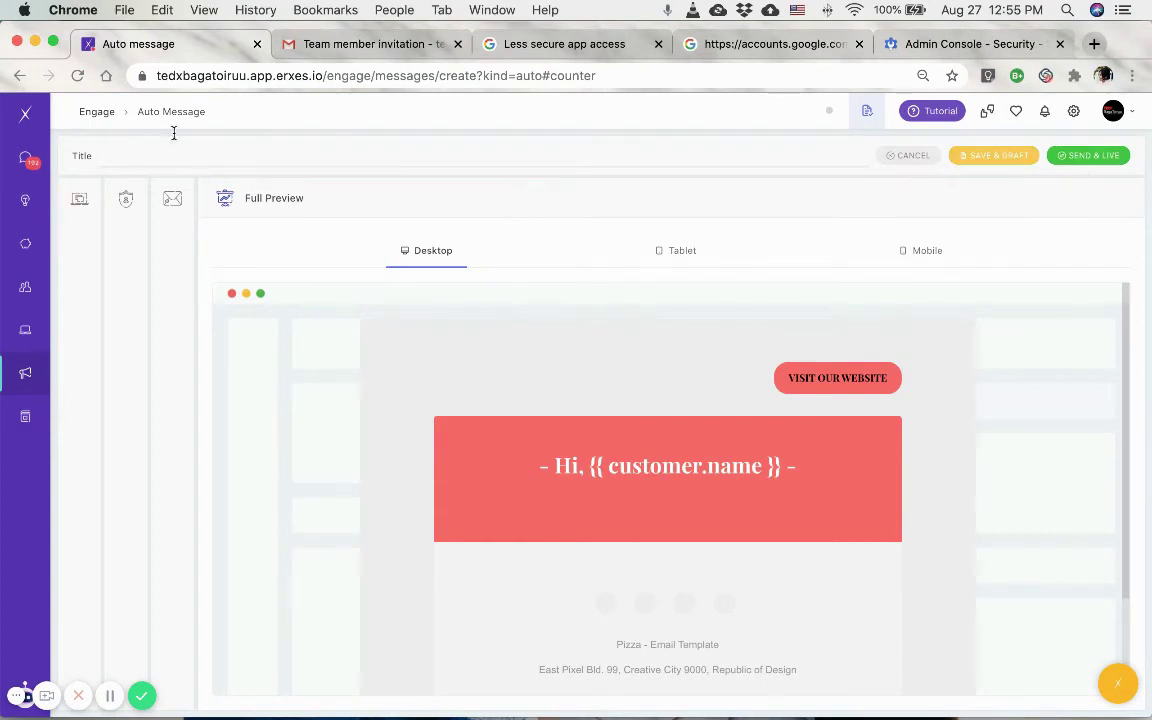
pyautogui.click(93, 114)
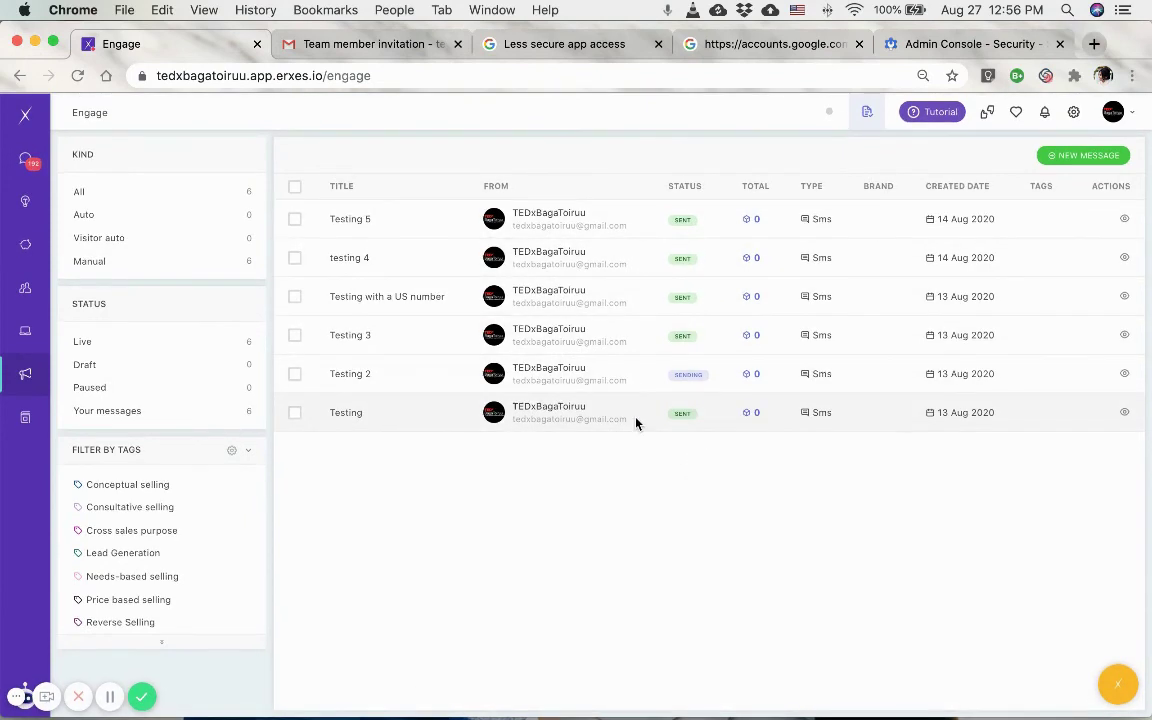
# Open the Interactio lead from Contacts and confirm TED Translators is offered as email sender, without sending.
pyautogui.click(24, 289)
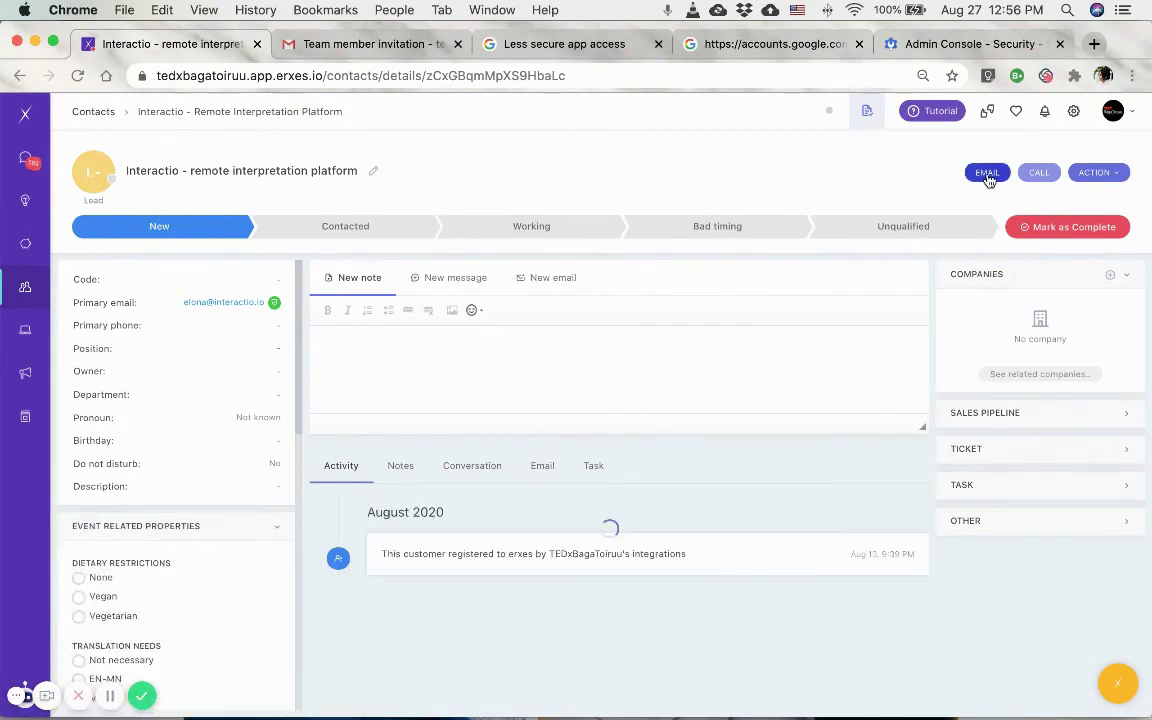
pyautogui.click(987, 174)
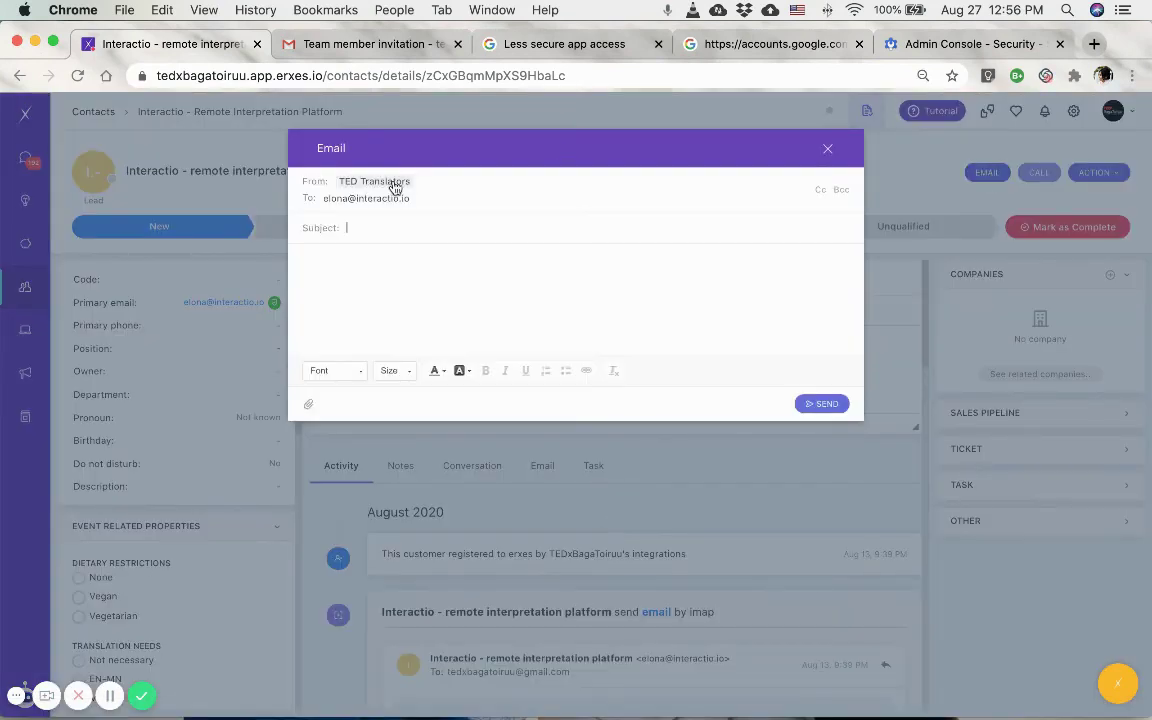
pyautogui.click(366, 184)
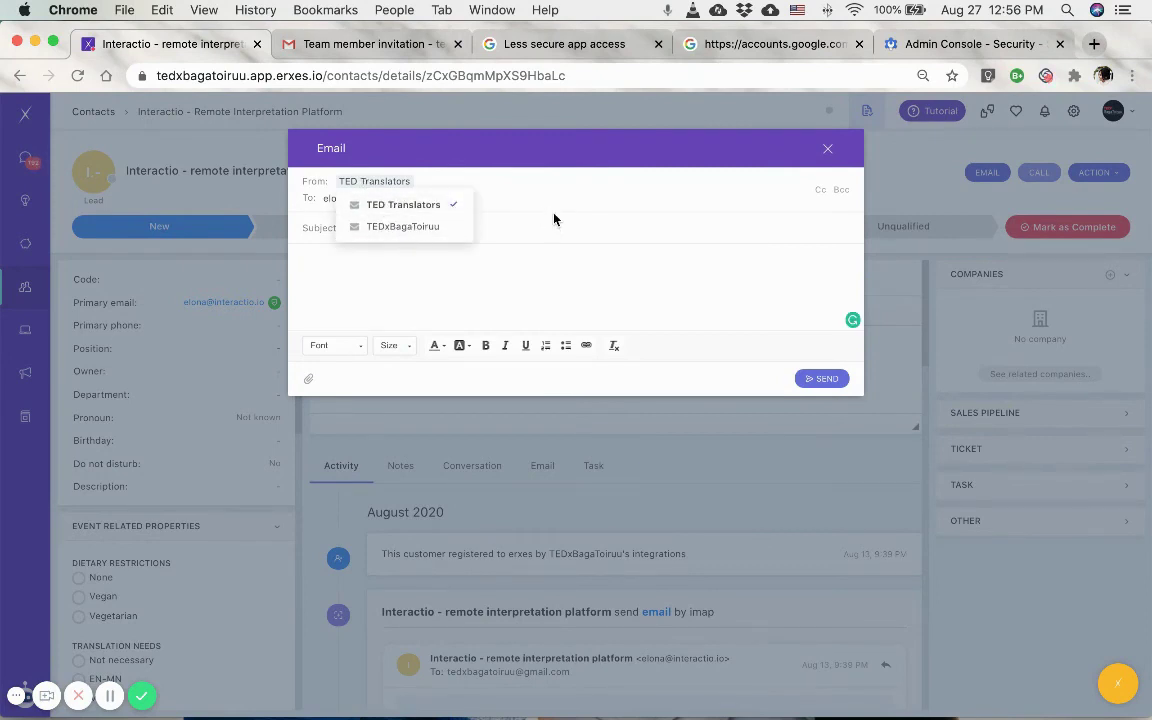
pyautogui.click(498, 193)
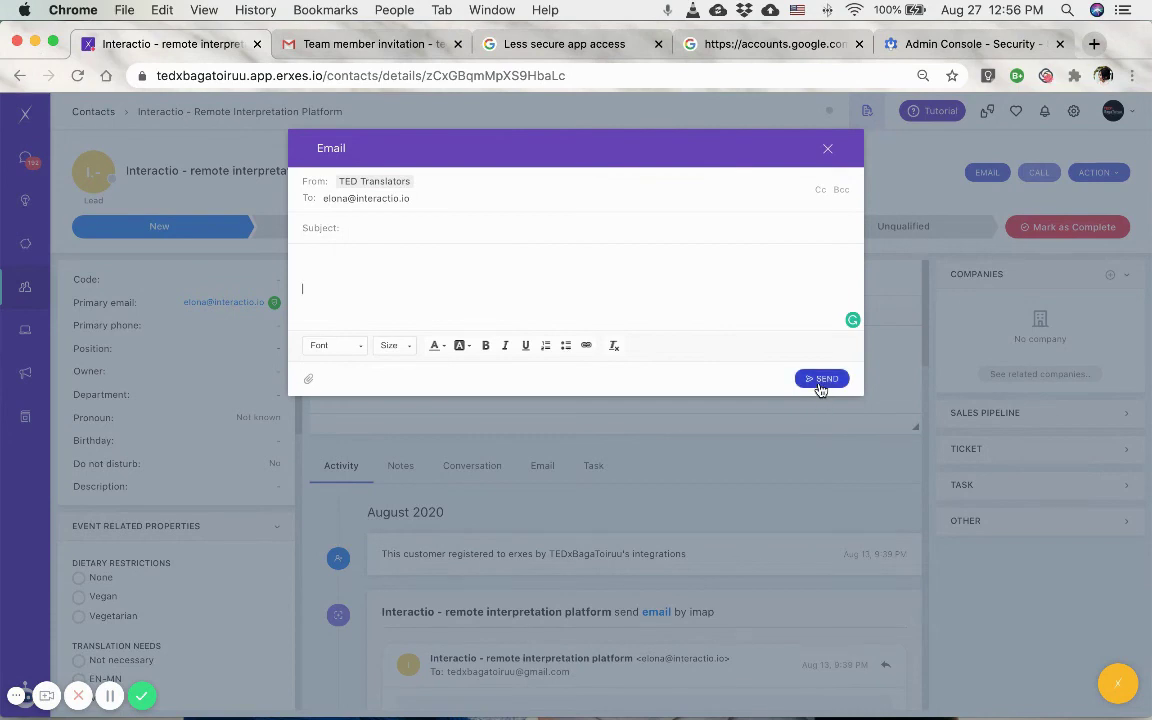
pyautogui.click(827, 152)
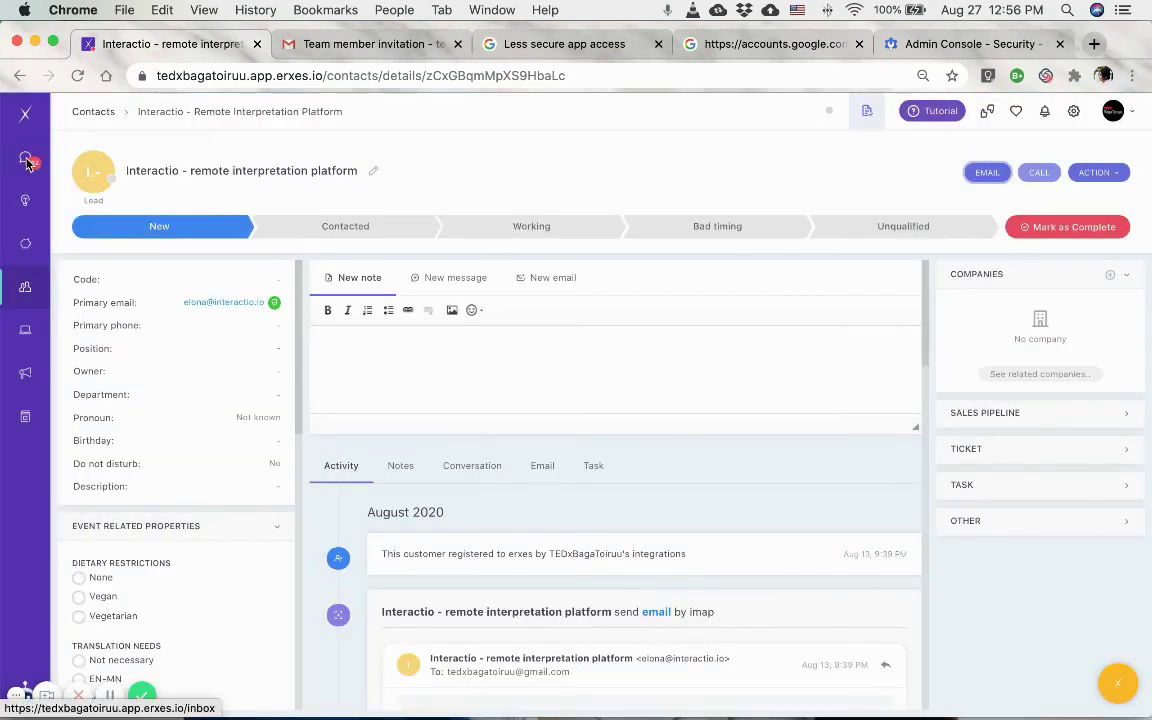
# Open the Amazon Web Services verification conversation in Team Inbox and check the email composer, closing it unsent.
pyautogui.click(27, 160)
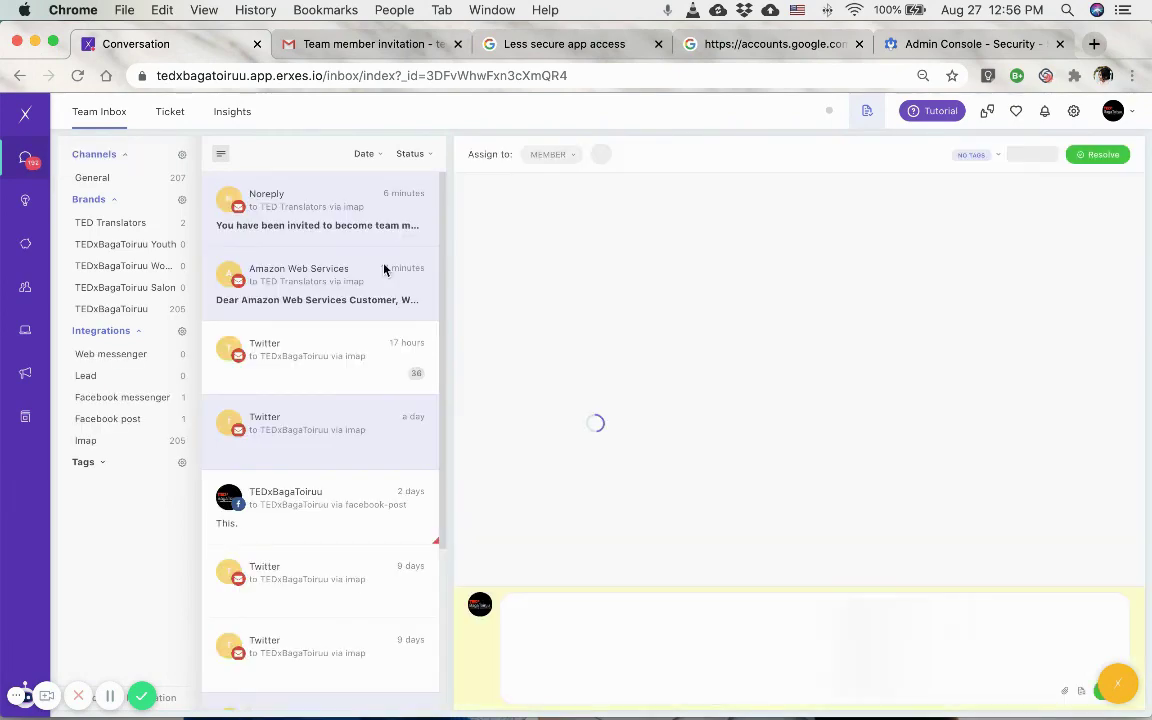
pyautogui.click(296, 289)
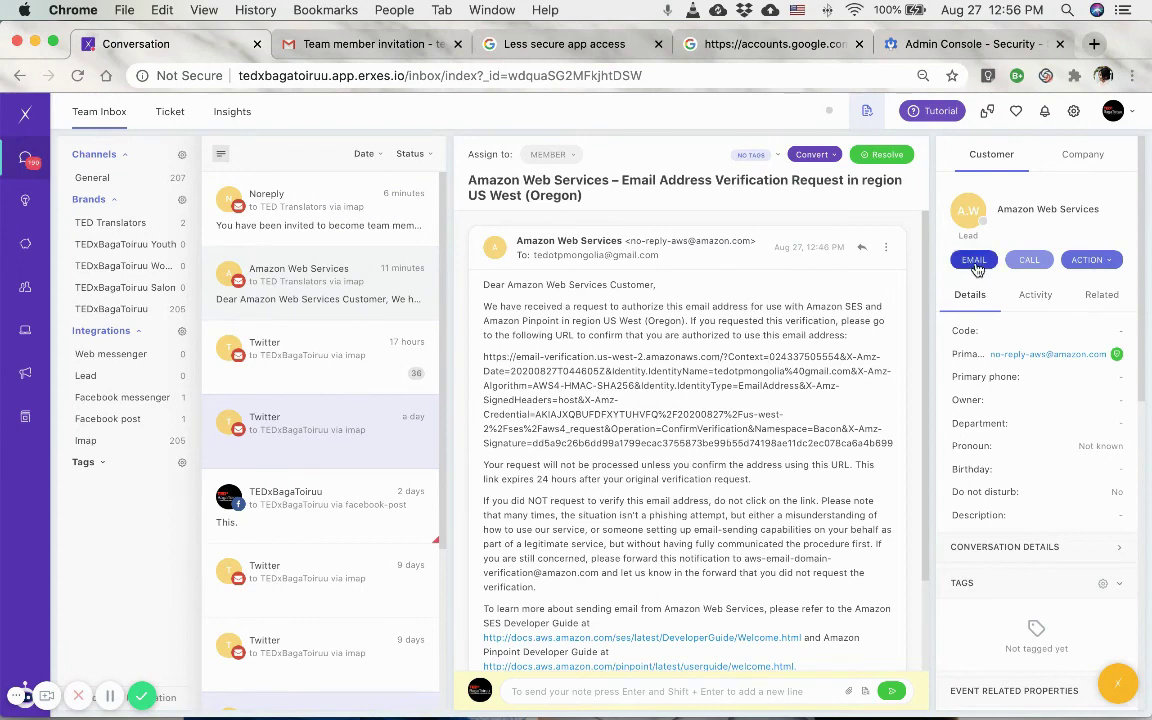
pyautogui.click(975, 262)
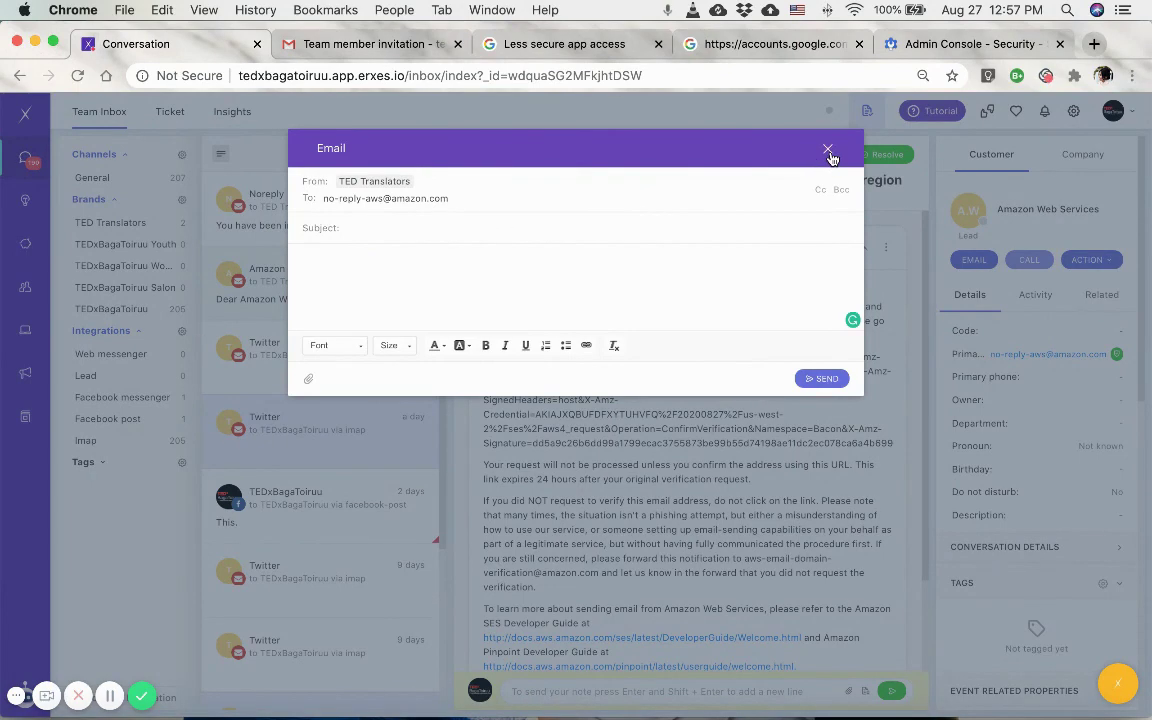
pyautogui.click(828, 150)
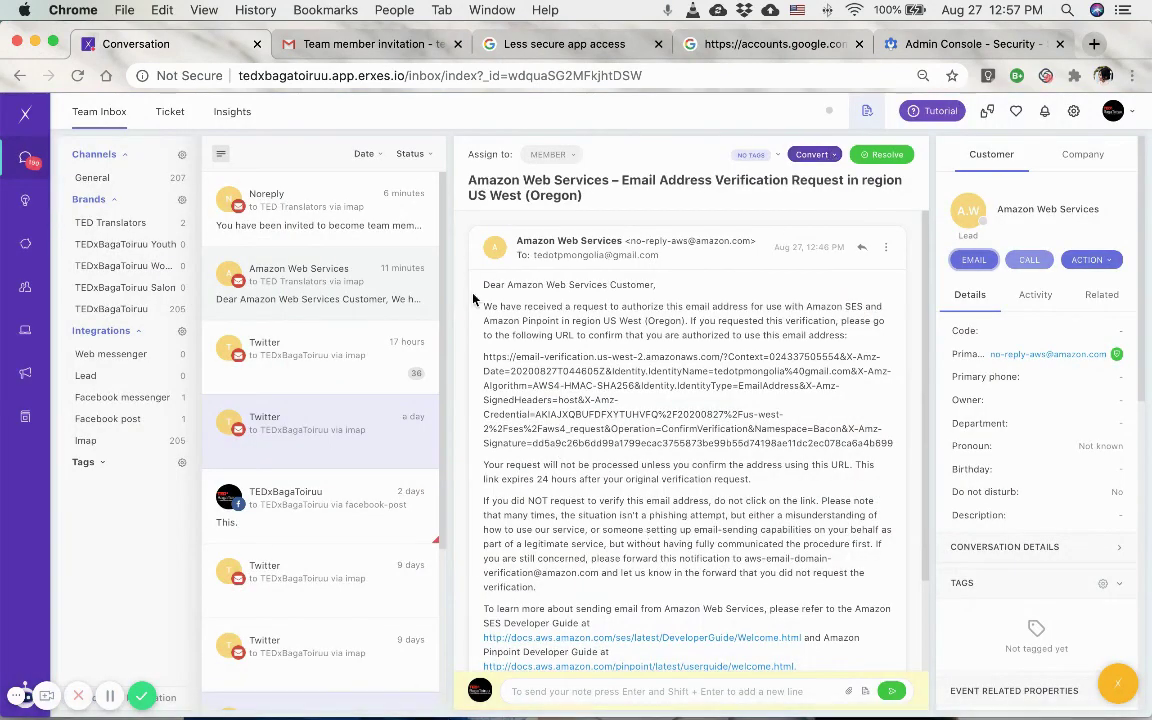
pyautogui.scroll(-1, 648, 480)
# View the IMAP integrations TED Translators and TEDxBagaToiruu in App store, cancelling the Add Imap form.
pyautogui.click(1073, 113)
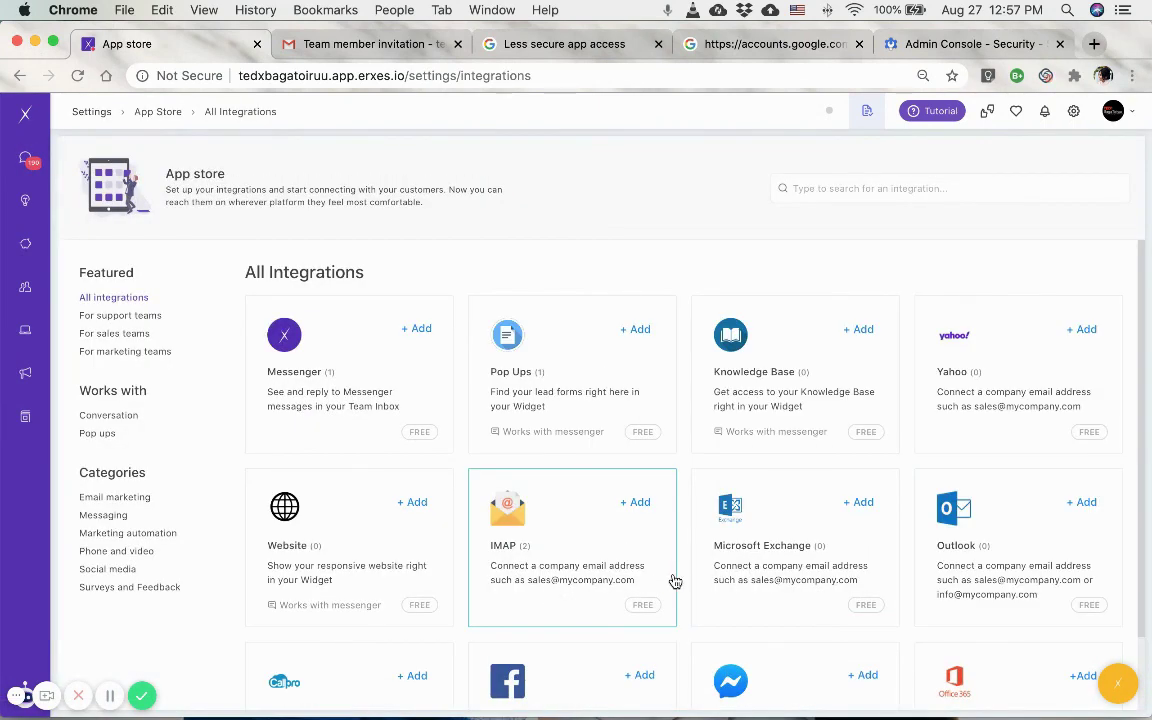
pyautogui.scroll(-3, 681, 625)
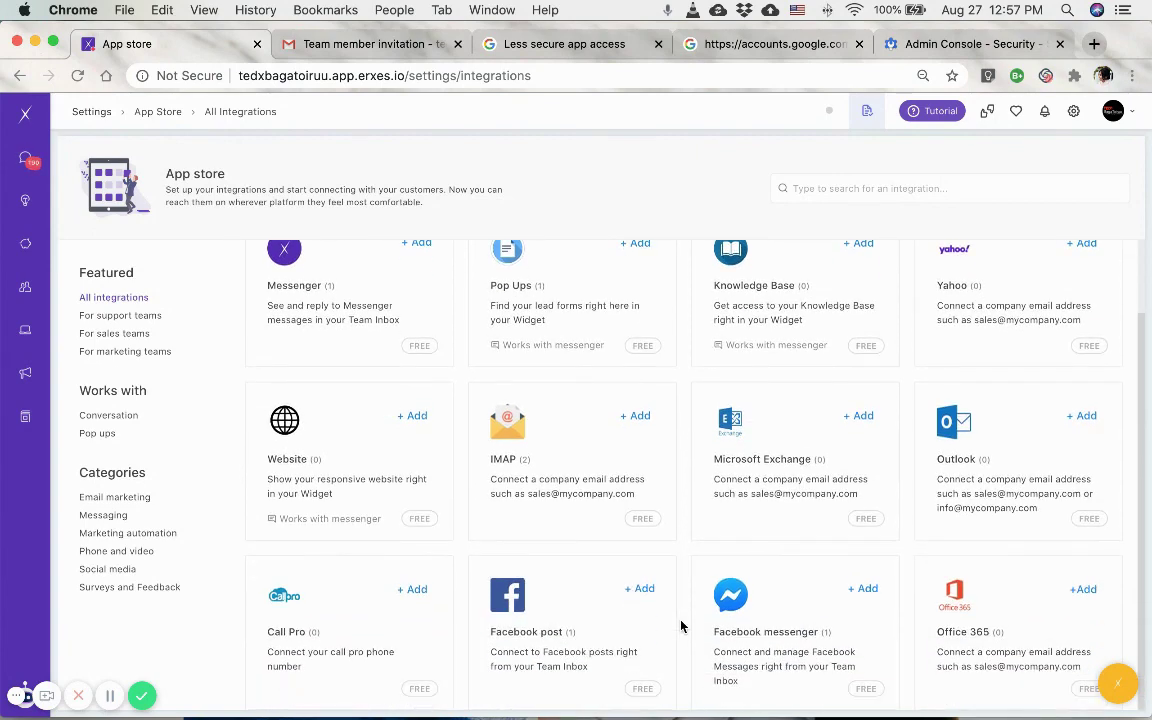
pyautogui.click(599, 476)
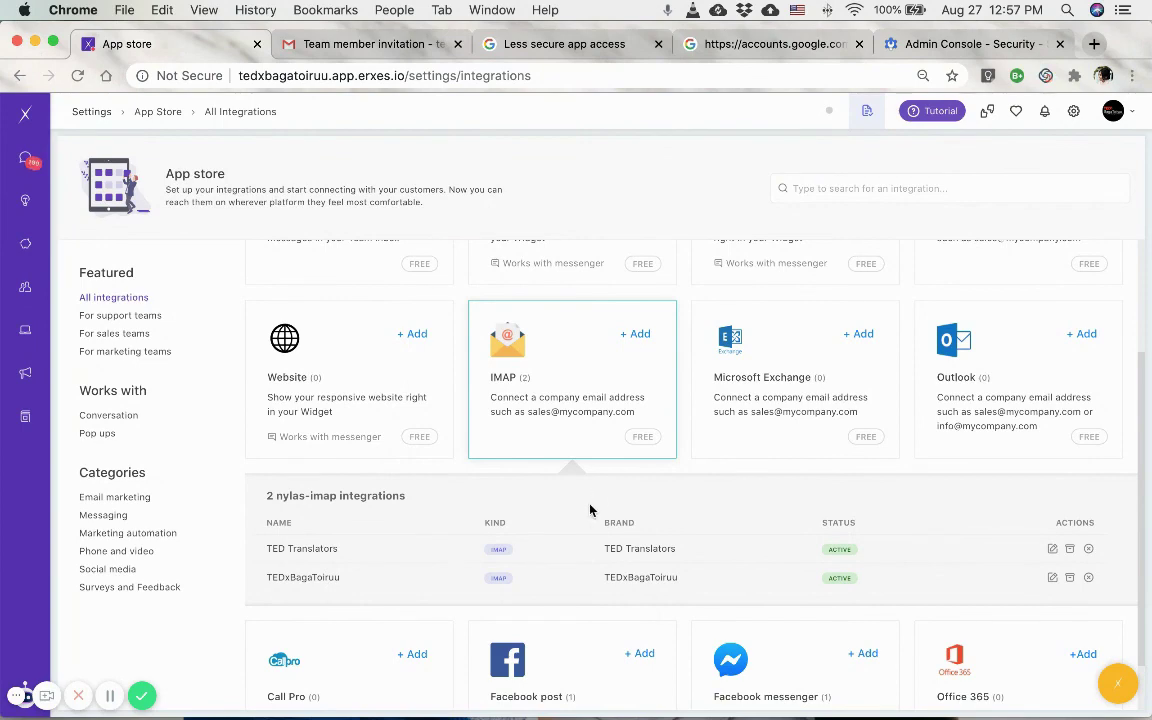
pyautogui.click(632, 338)
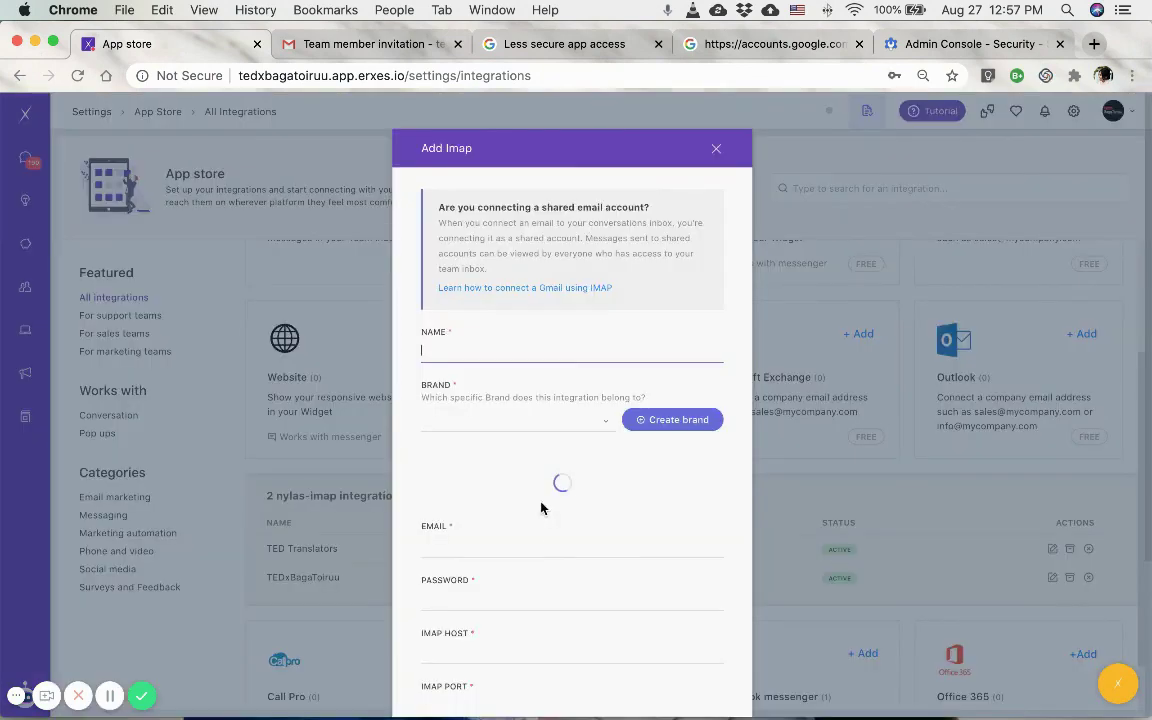
pyautogui.scroll(-3, 540, 506)
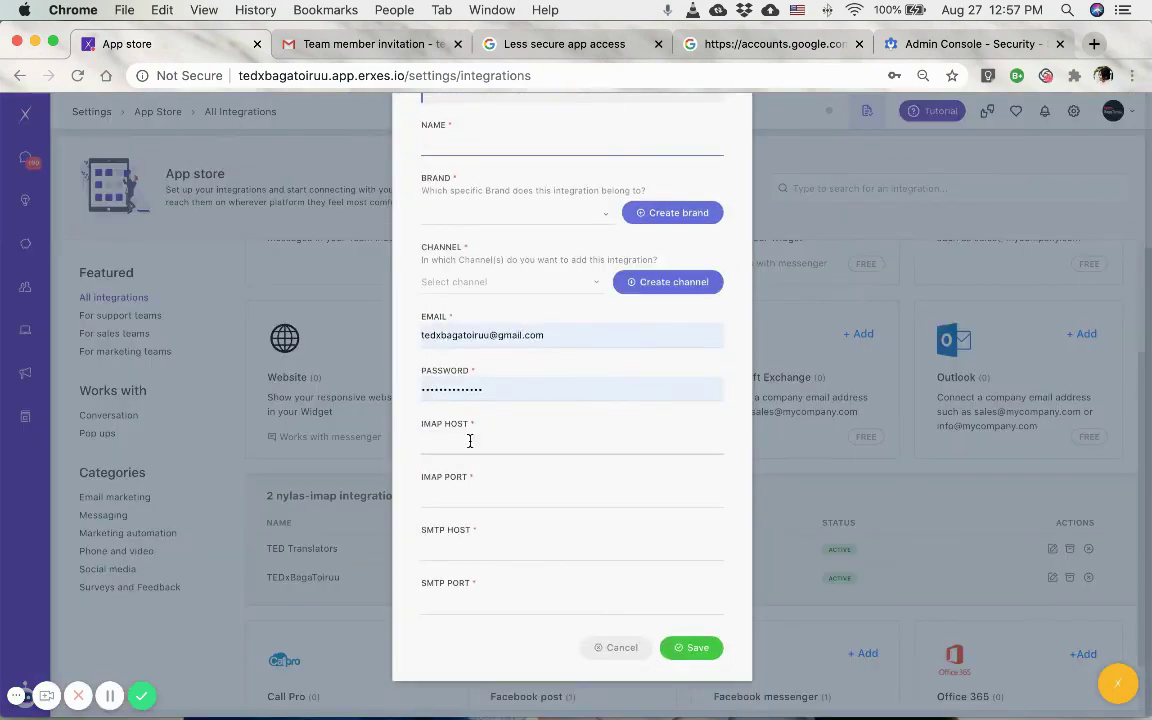
pyautogui.click(616, 650)
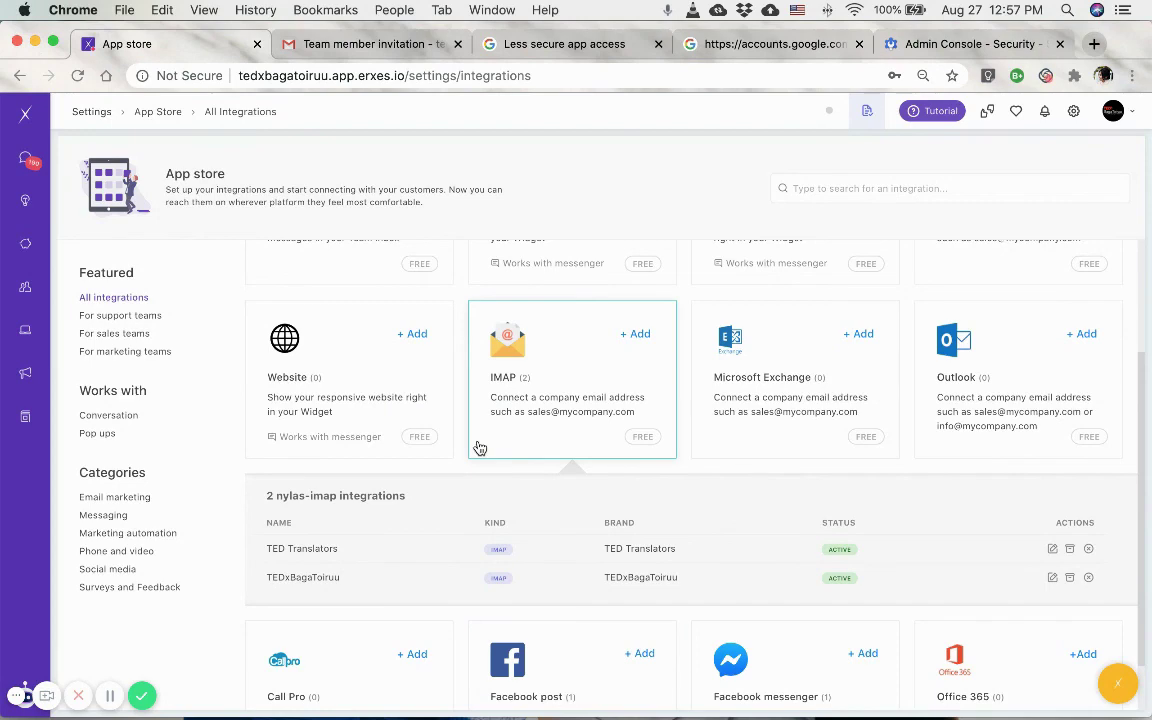
pyautogui.scroll(3, 480, 447)
# Look at Engage config under System config, then open the Team Members list.
pyautogui.click(91, 111)
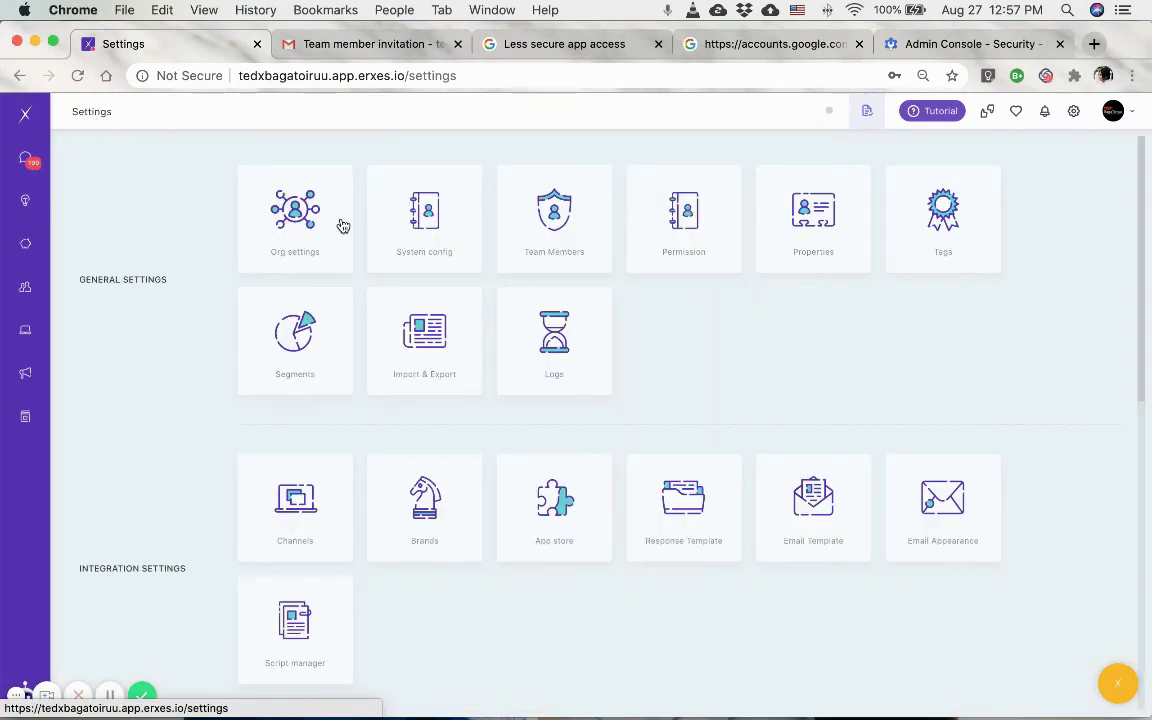
pyautogui.click(429, 240)
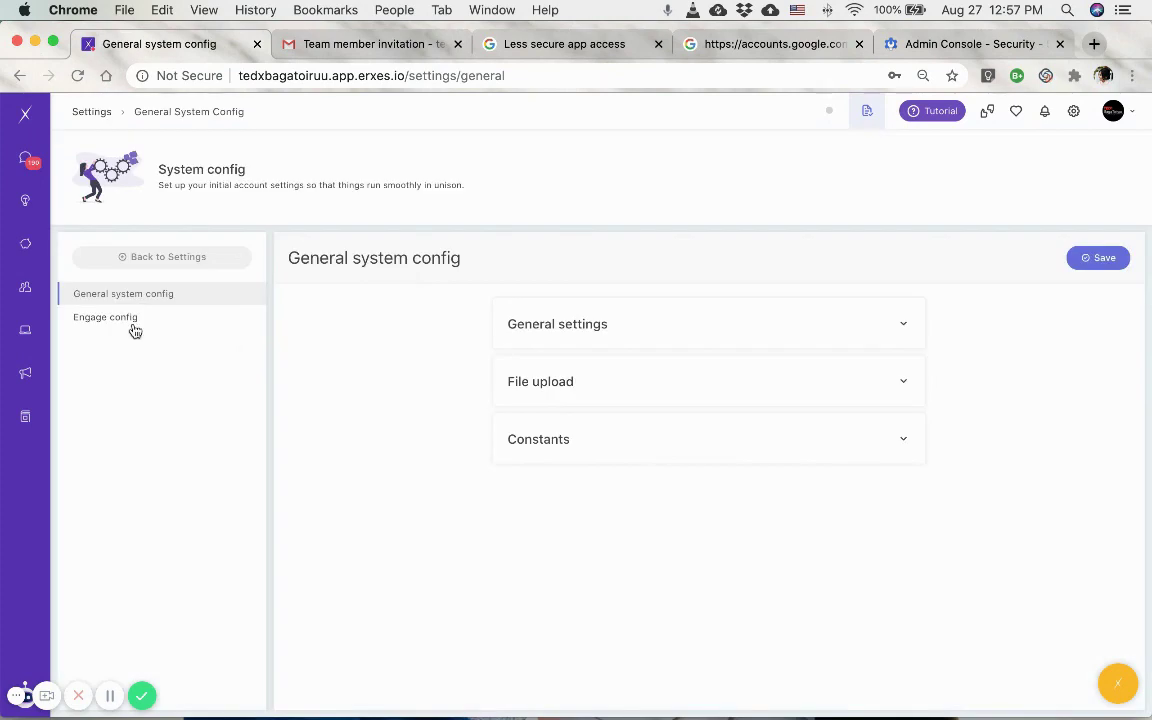
pyautogui.click(133, 328)
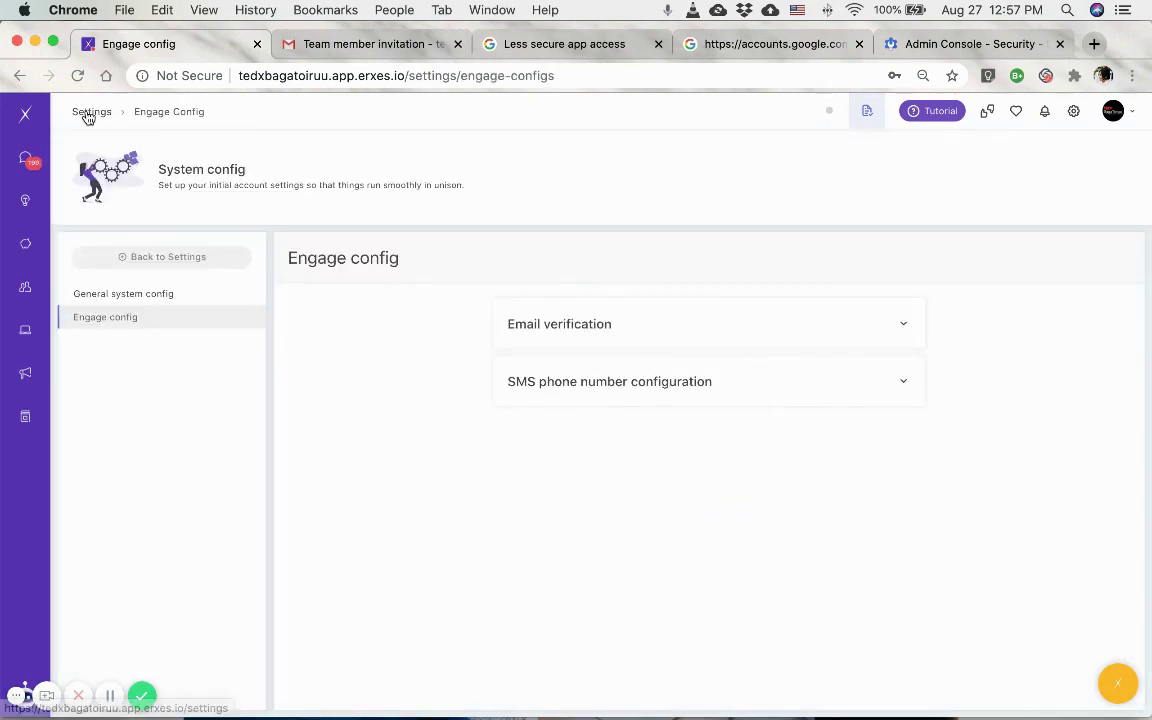
pyautogui.click(88, 117)
pyautogui.click(576, 229)
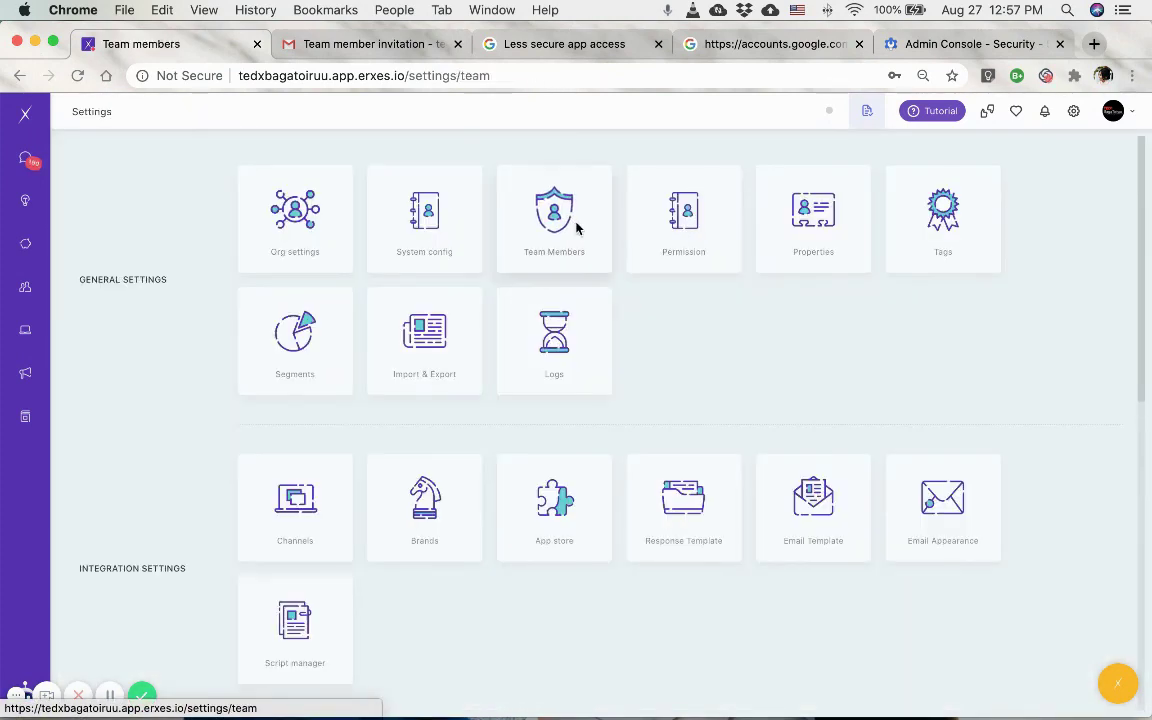